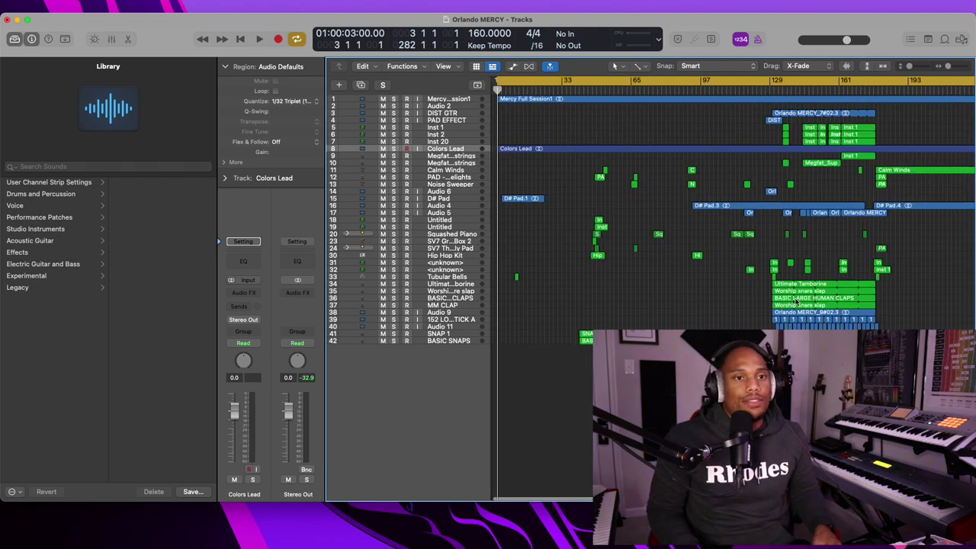
Look over the full song arrangement, then return to its opening bars, selecting the Ultimate Tamborine track along the way
scroll(732, 213, up, 4)
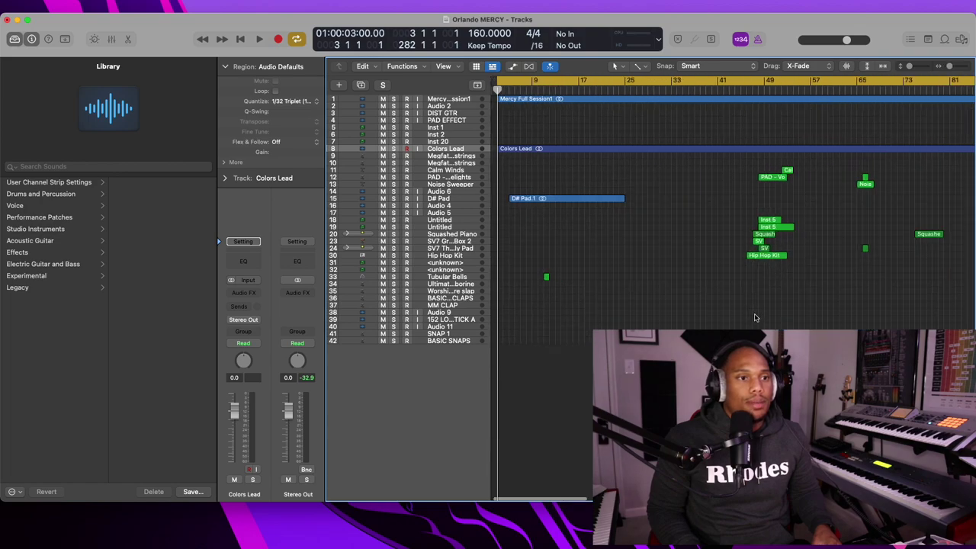
click(453, 284)
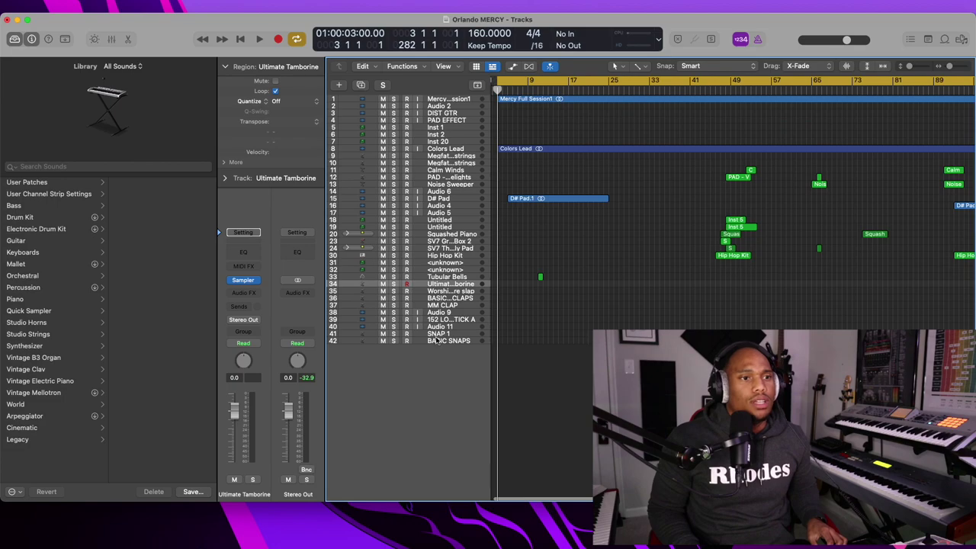
scroll(456, 343, down, 5)
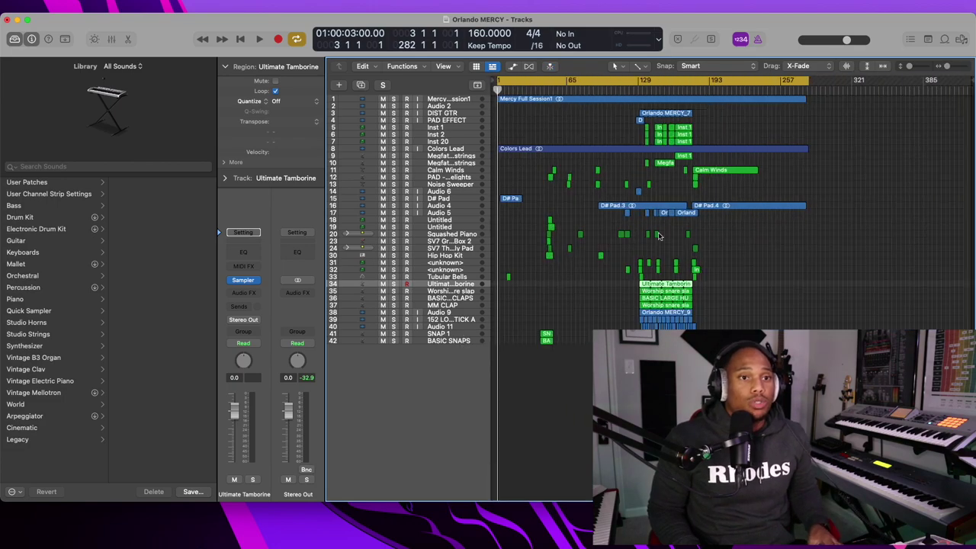
scroll(587, 209, up, 2)
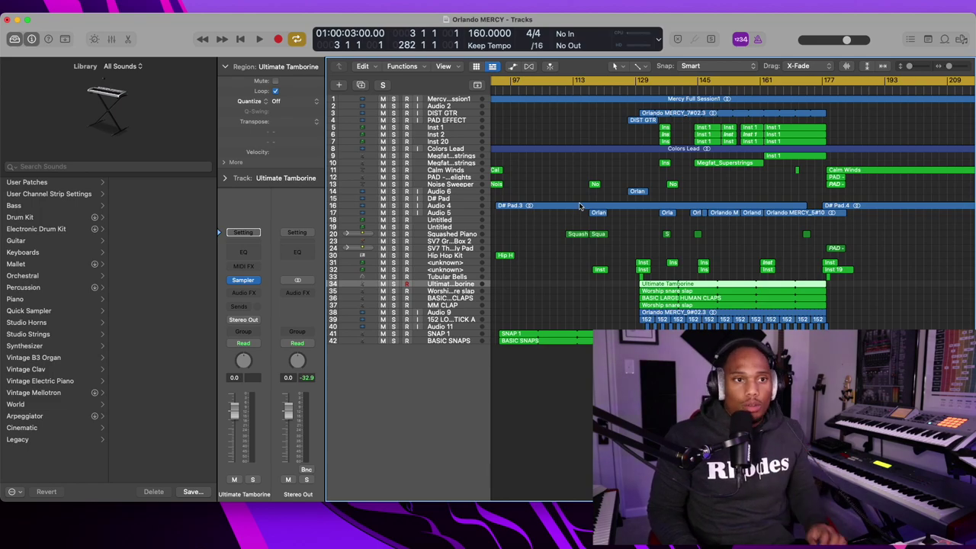
scroll(580, 206, left, 10)
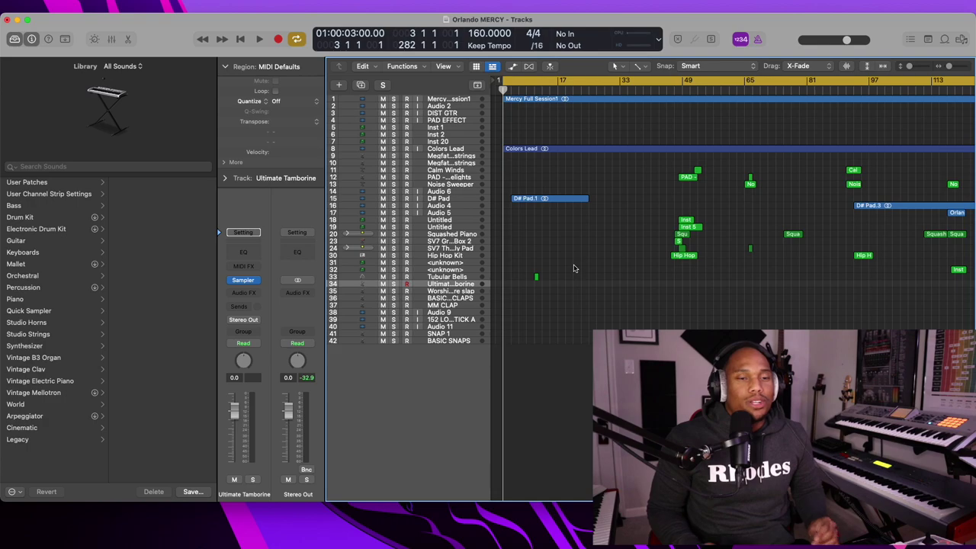
scroll(571, 267, right, 10)
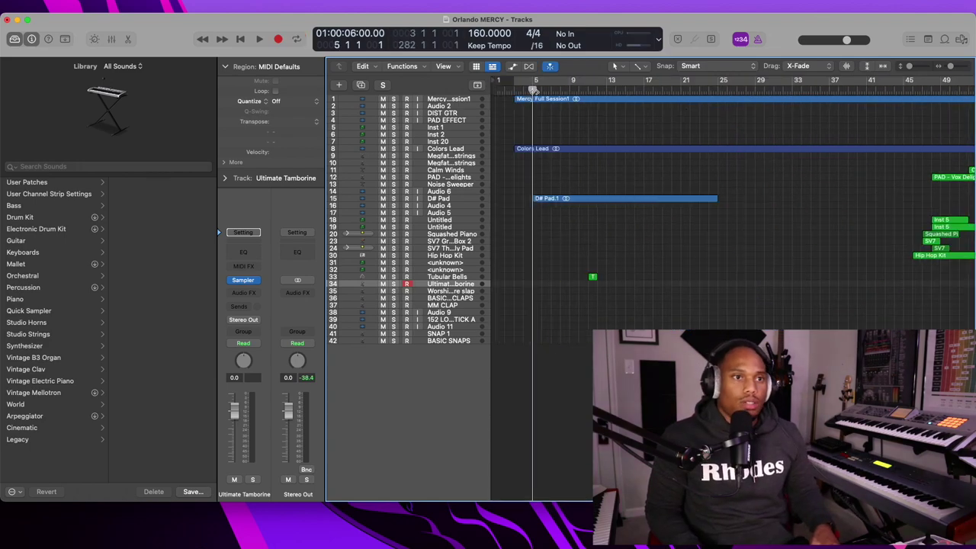
Play the intro from bar 5 past the end of the D# Pad region, stop, and select the D# Pad track
key(space)
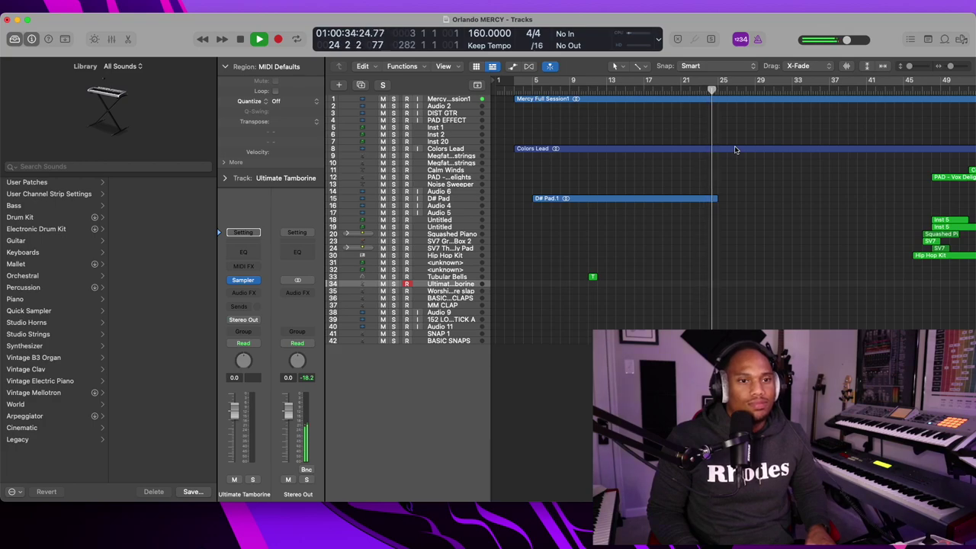
key(space)
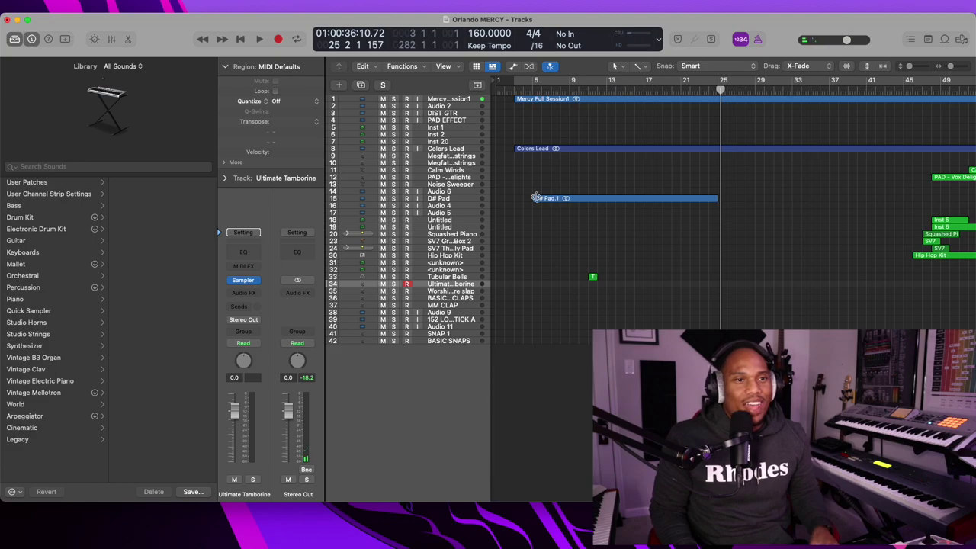
click(463, 199)
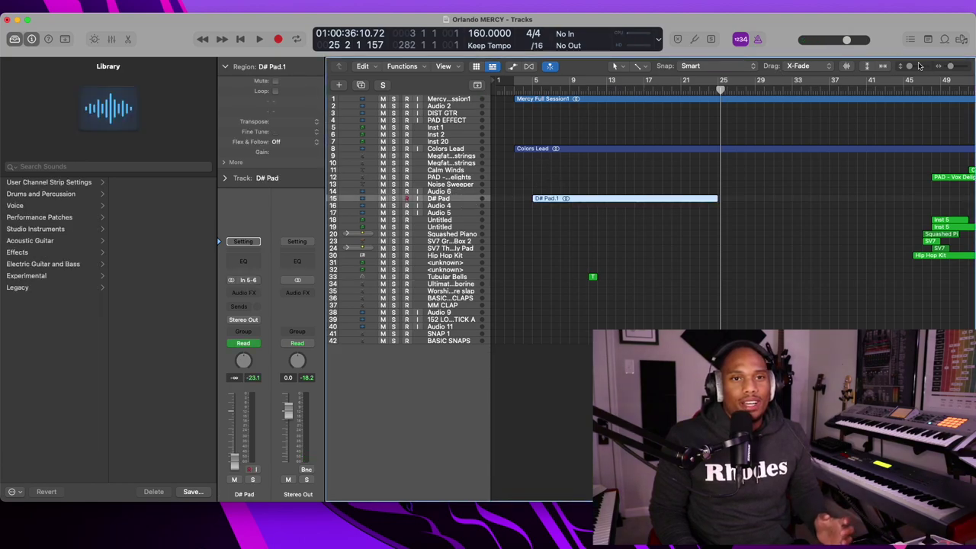
Solo the Mercy Full Session1 track and play the intro from about bar 8
mouse_move(912, 67)
mouse_down()
mouse_move(924, 67)
mouse_move(909, 68)
mouse_up()
click(393, 99)
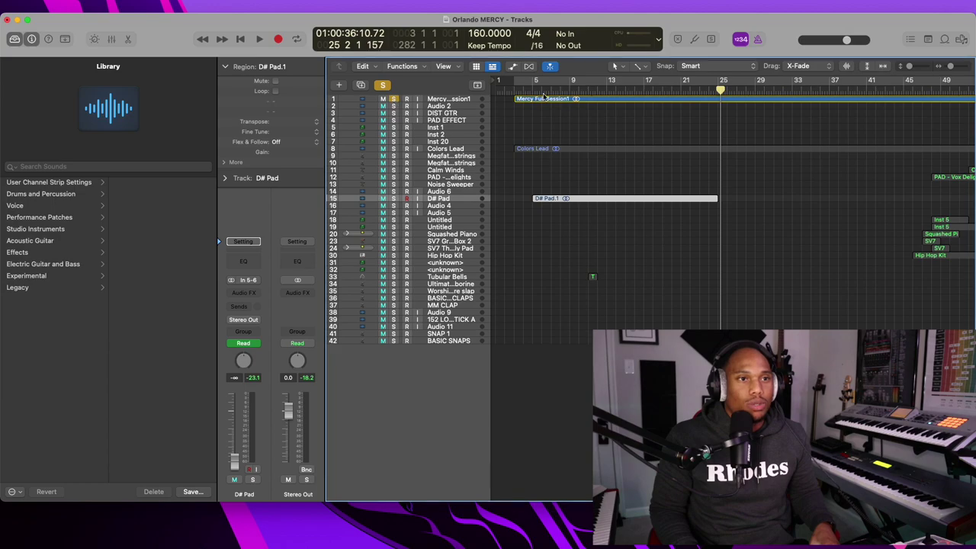
click(559, 86)
key(space)
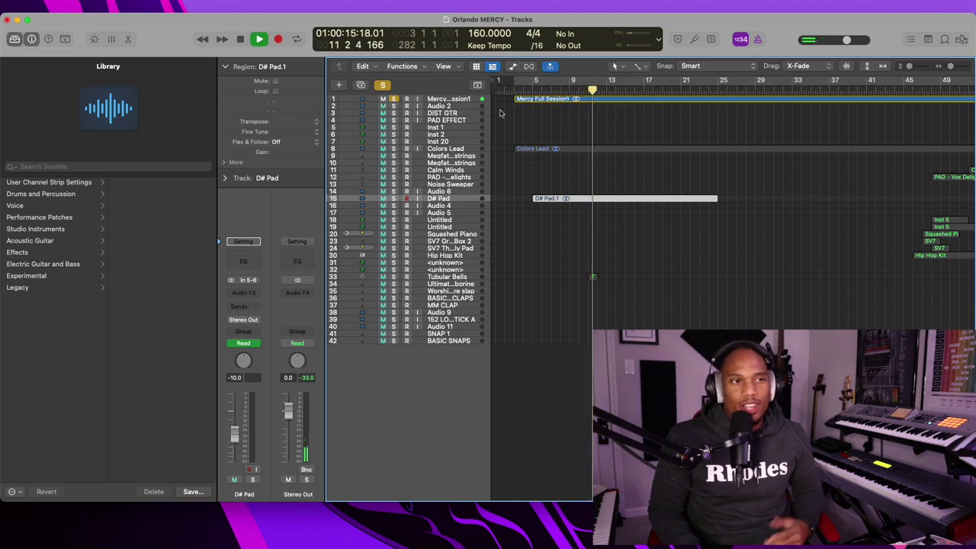
Unsolo the Mercy Full Session1 track and replay the intro from about bar 10 with the pad included
click(393, 98)
key(space)
double_click(583, 90)
scroll(633, 172, right, 2)
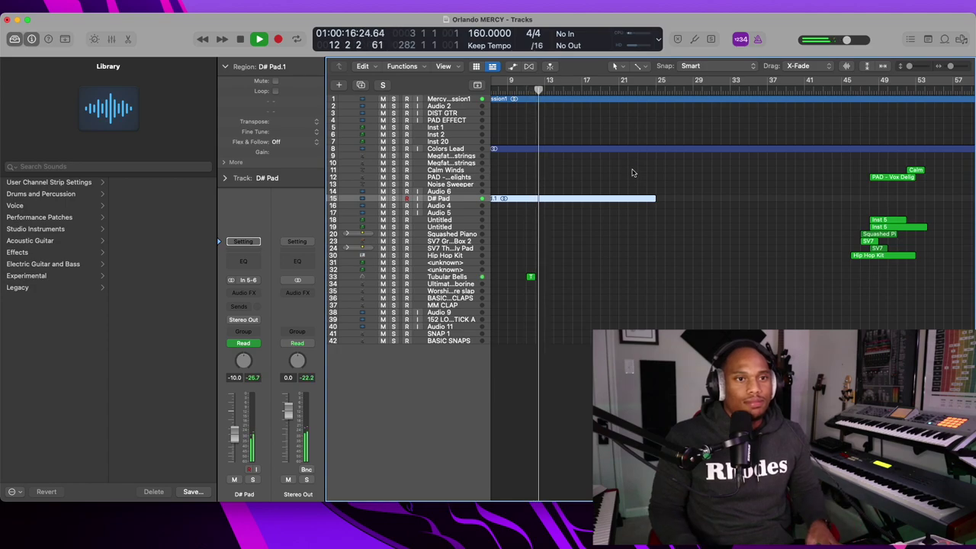
key(space)
Play the pad's fade-out and the following passage from bar 23, then stop
click(639, 90)
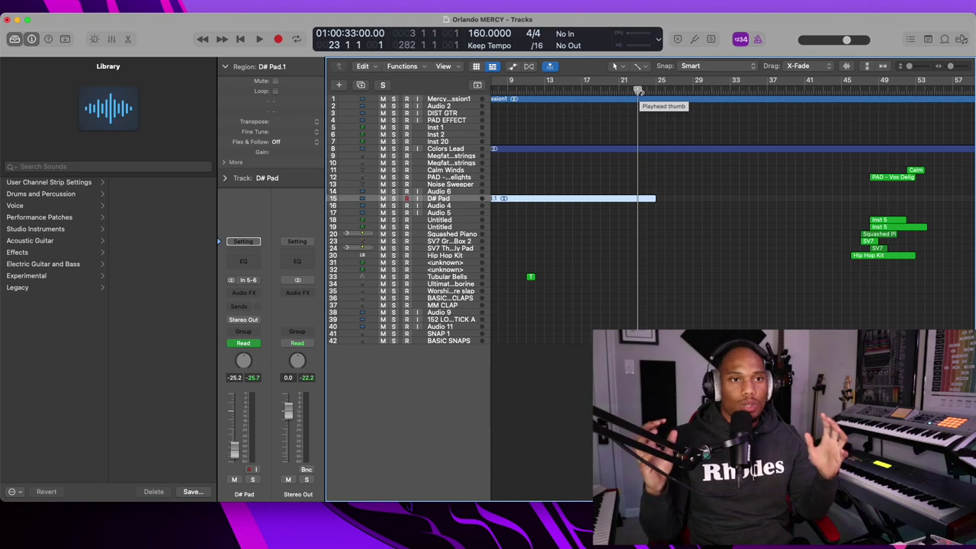
key(space)
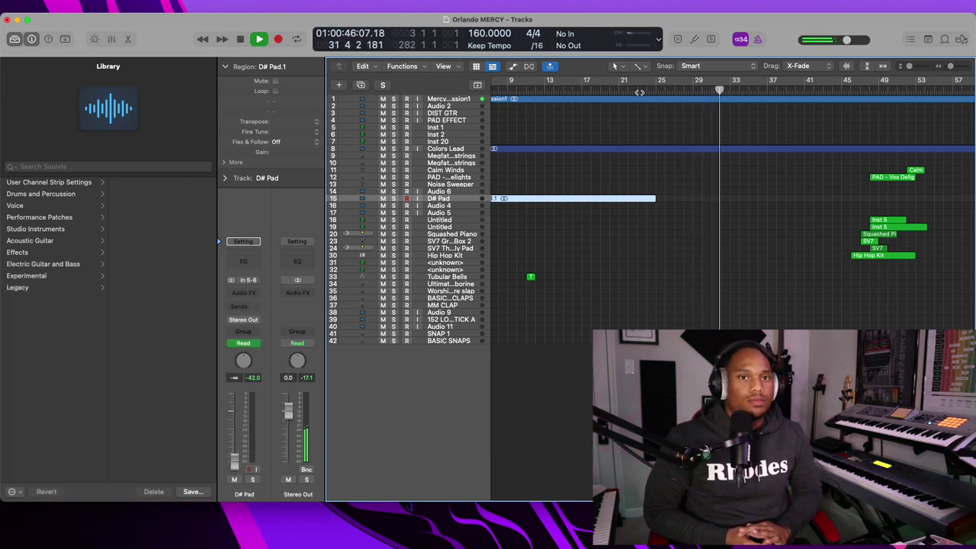
key(space)
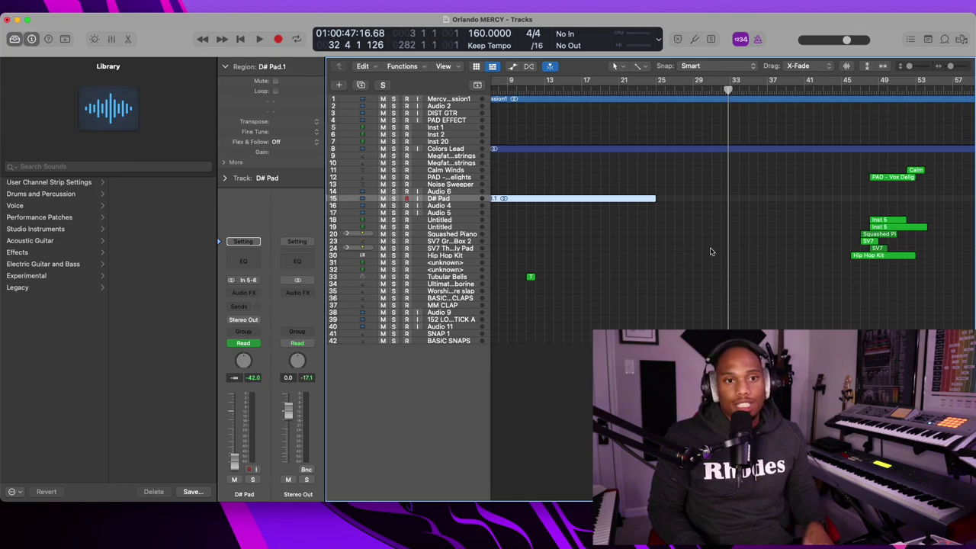
Survey the upcoming sections and play through the layered instrument regions around bars 46 to 54, then stop
key(super+Left)
key(super+Left)
key(super+Left)
key(super+Left)
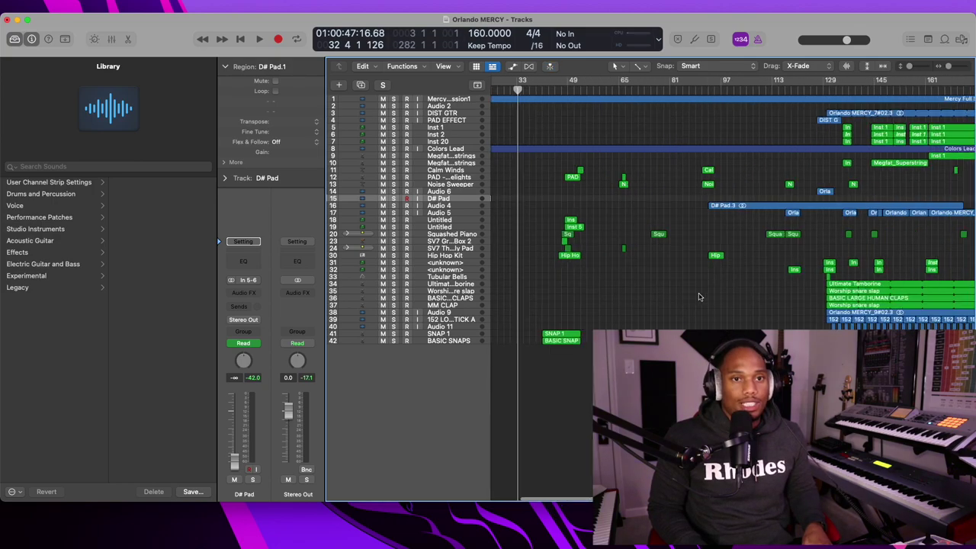
key(super+Right)
key(super+Right)
key(super+Right)
key(super+Right)
key(super+Right)
key(super+Right)
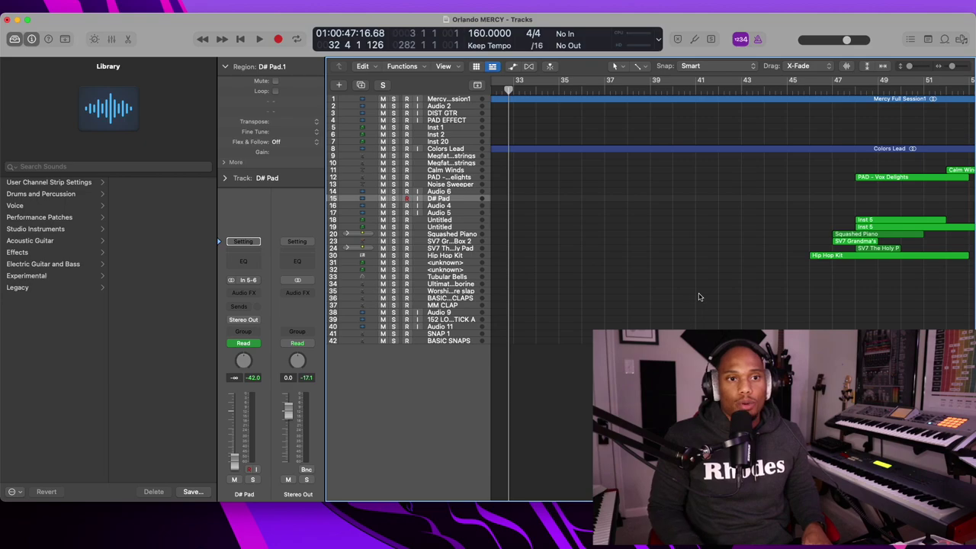
key(space)
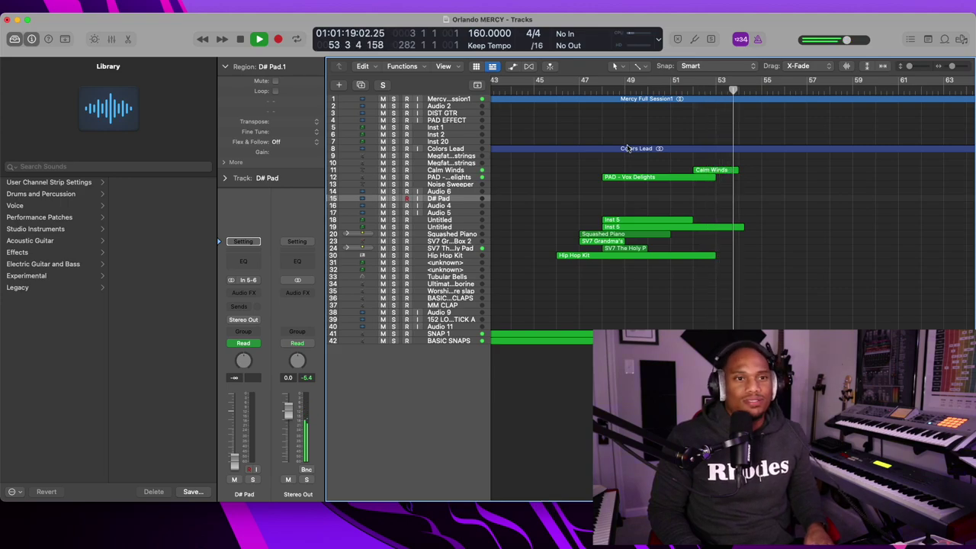
key(space)
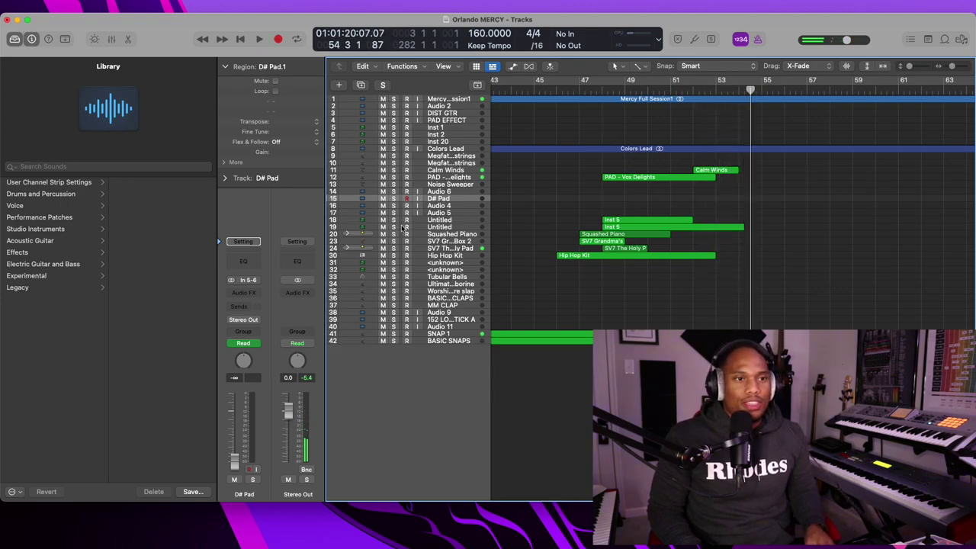
Solo the Squashed Piano track, play it from bar 47, and unsolo it
click(394, 234)
click(578, 91)
key(space)
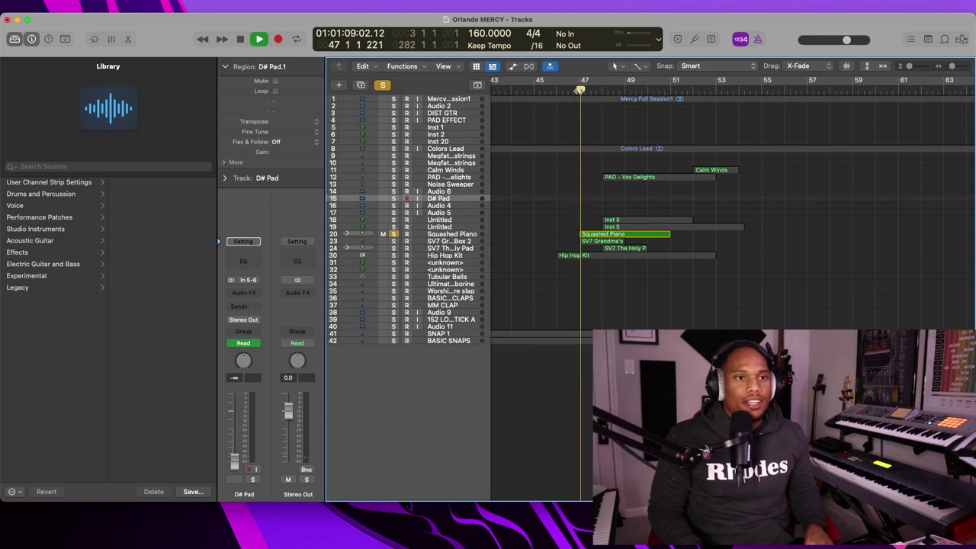
click(393, 234)
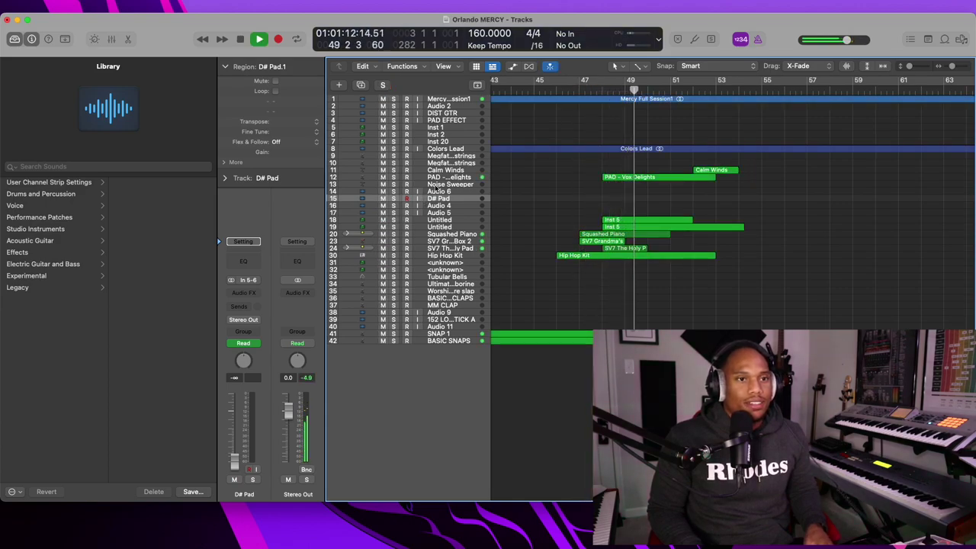
Audition the PAD - Vox Delights and Calm Winds tracks in turn by soloing and unsoloing each during playback
click(394, 177)
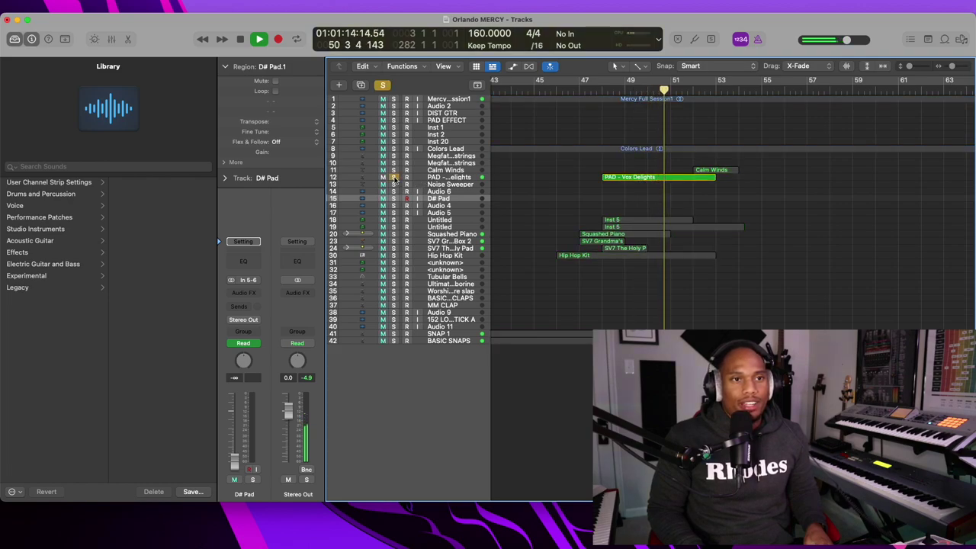
click(394, 177)
click(393, 170)
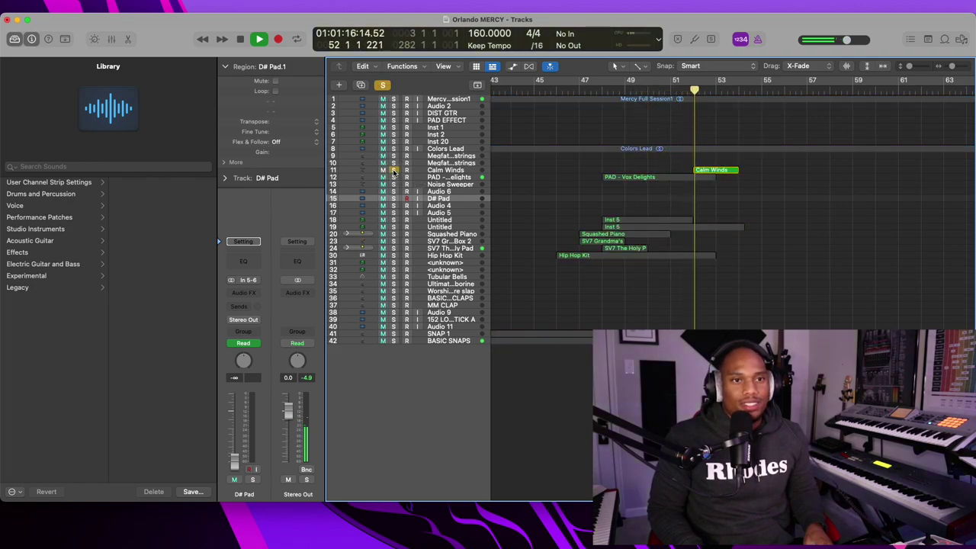
click(393, 170)
click(394, 170)
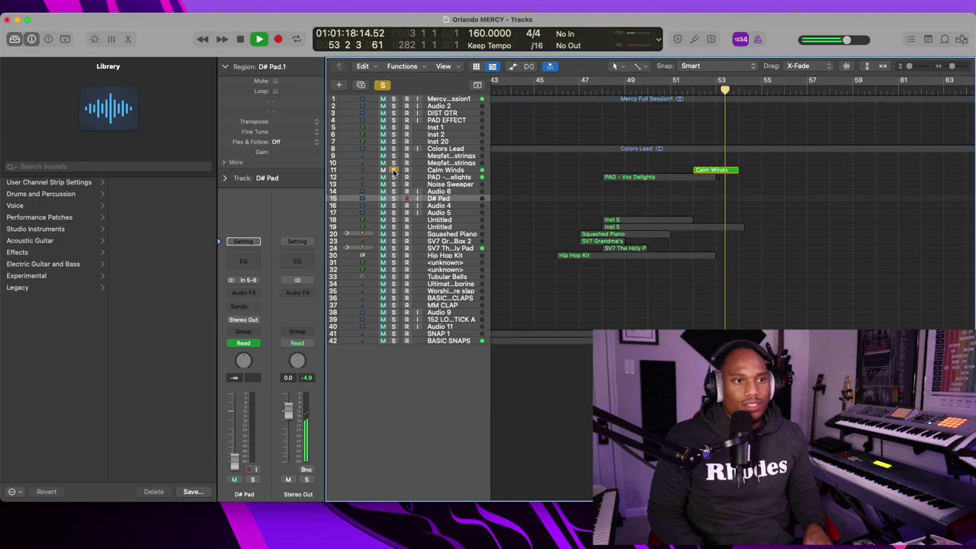
click(393, 170)
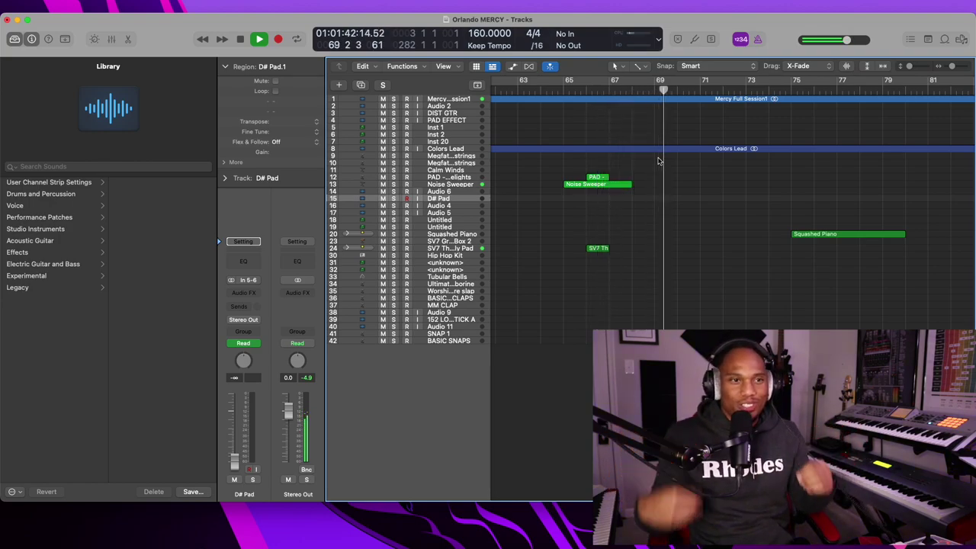
Examine the arrangement around the Noise Sweeper and second Squashed Piano regions during playback, then stop
scroll(660, 161, left, 2)
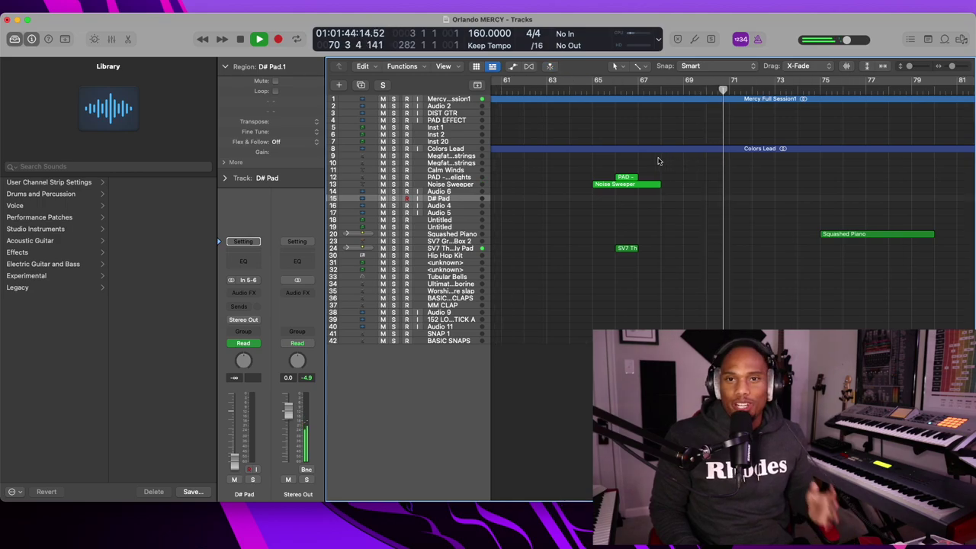
key(super+Left)
key(super+Left)
key(super+Left)
key(super+Right)
key(super+Right)
key(super+Right)
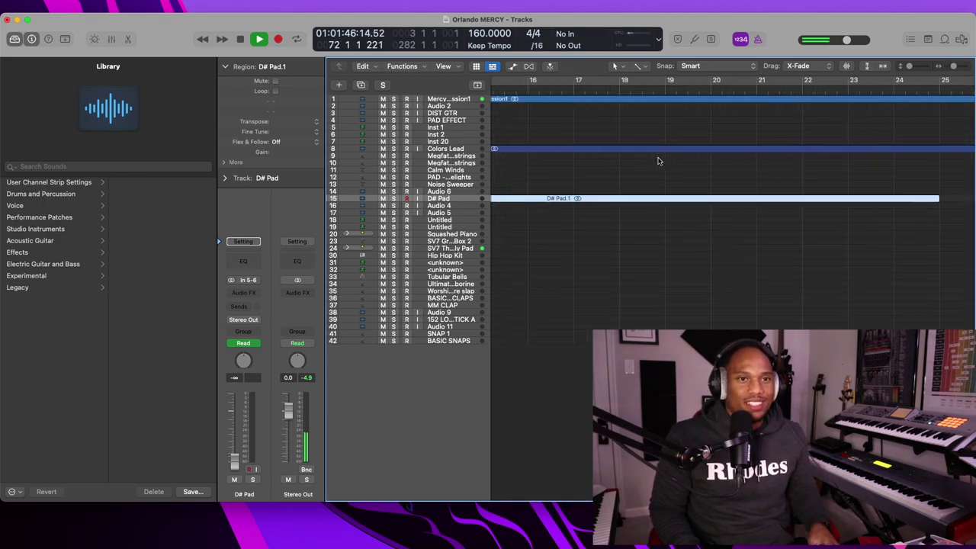
key(super+Left)
key(super+Left)
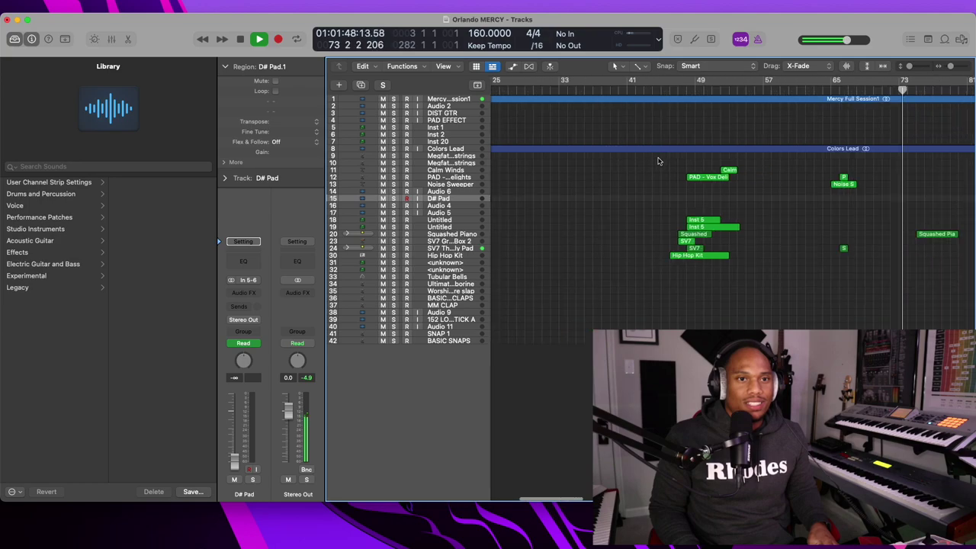
key(super+Right)
key(super+Right)
key(super+Left)
key(super+Right)
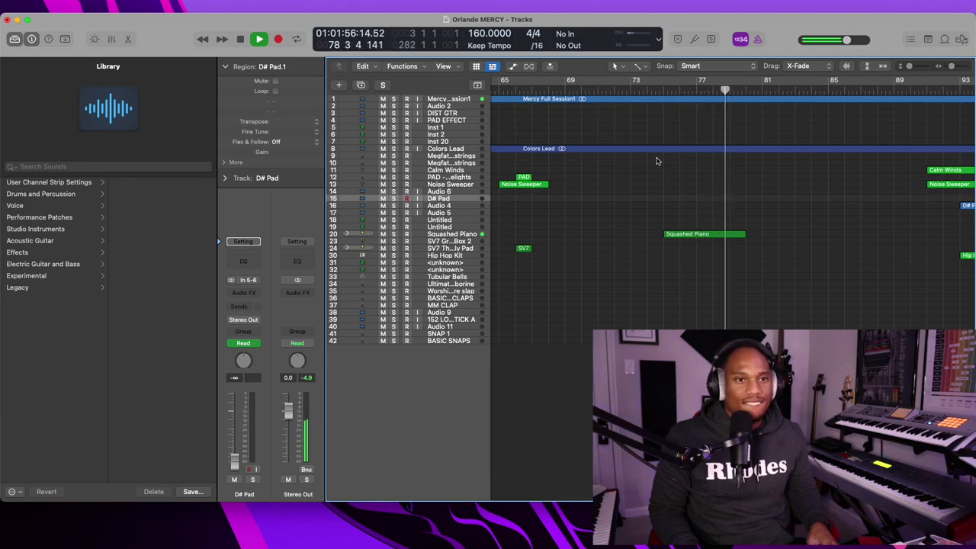
key(space)
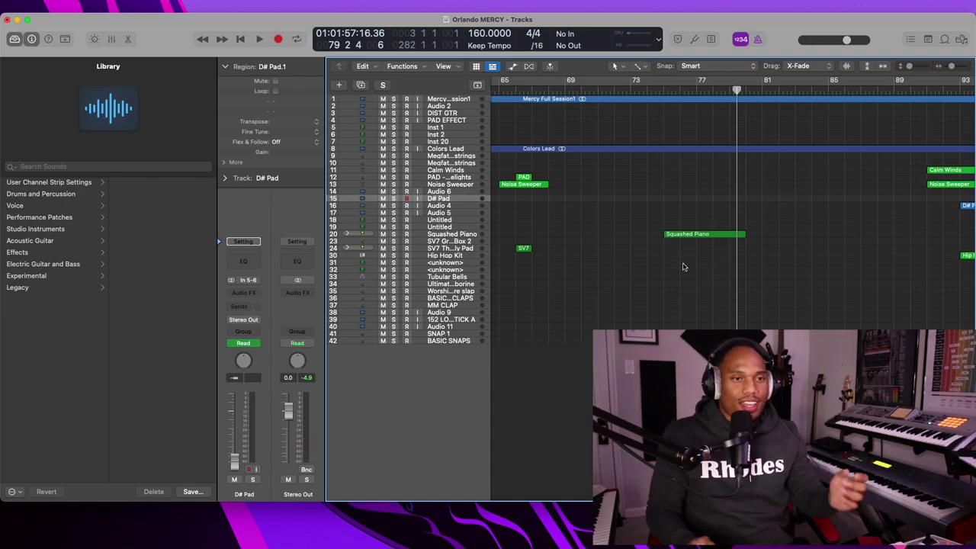
Play on from bar 74 through the Squashed Piano region into the section starting with the D# Pad.3 region
click(647, 90)
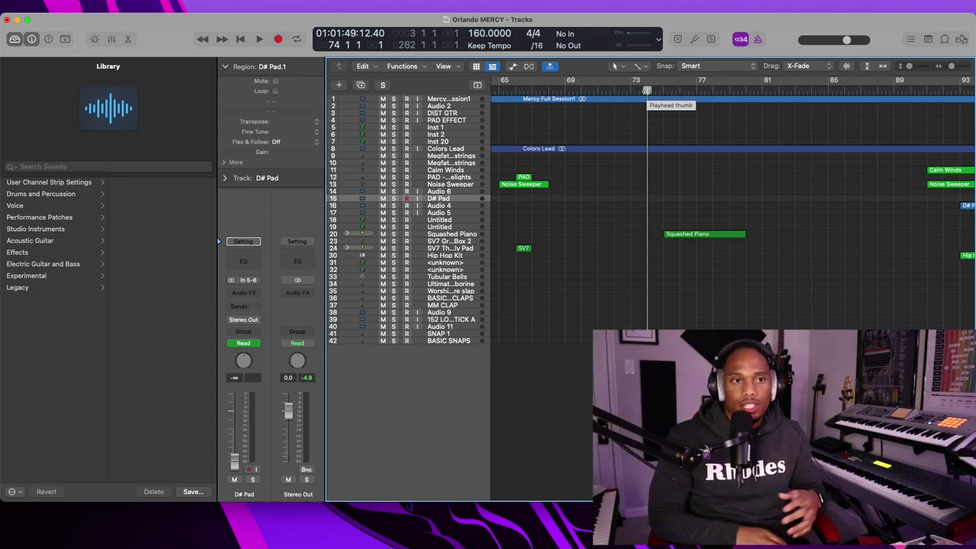
key(space)
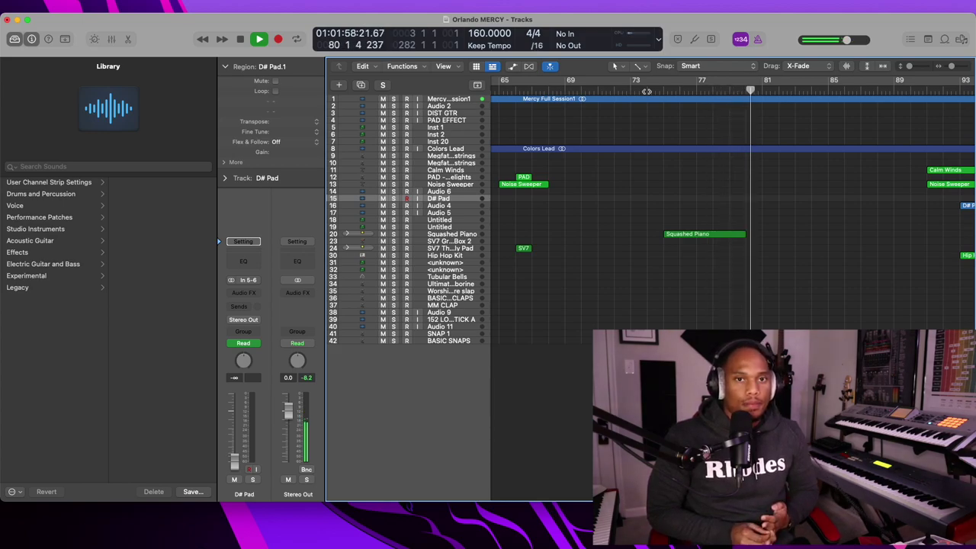
scroll(575, 172, down, 3)
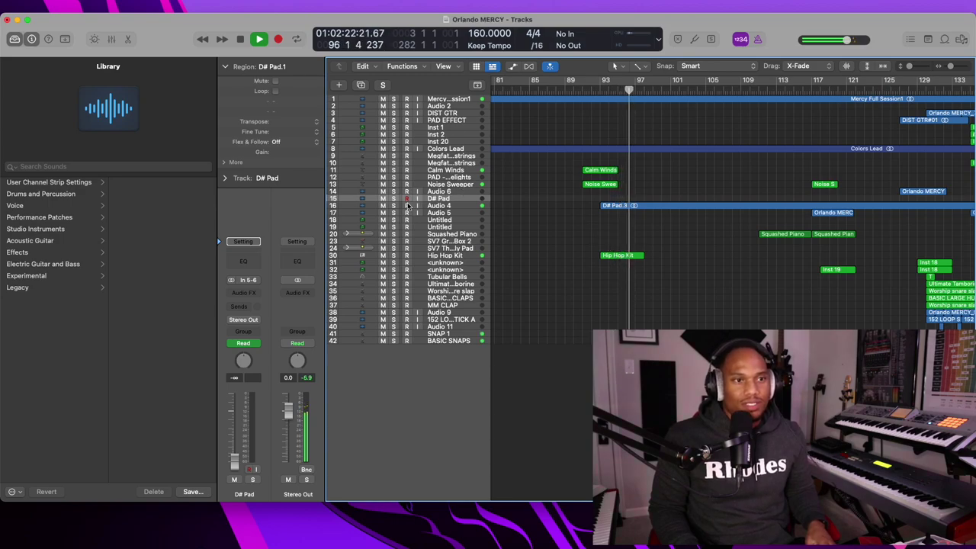
Select the Audio 4 track and solo it during playback to hear the D# Pad.3 region
click(440, 207)
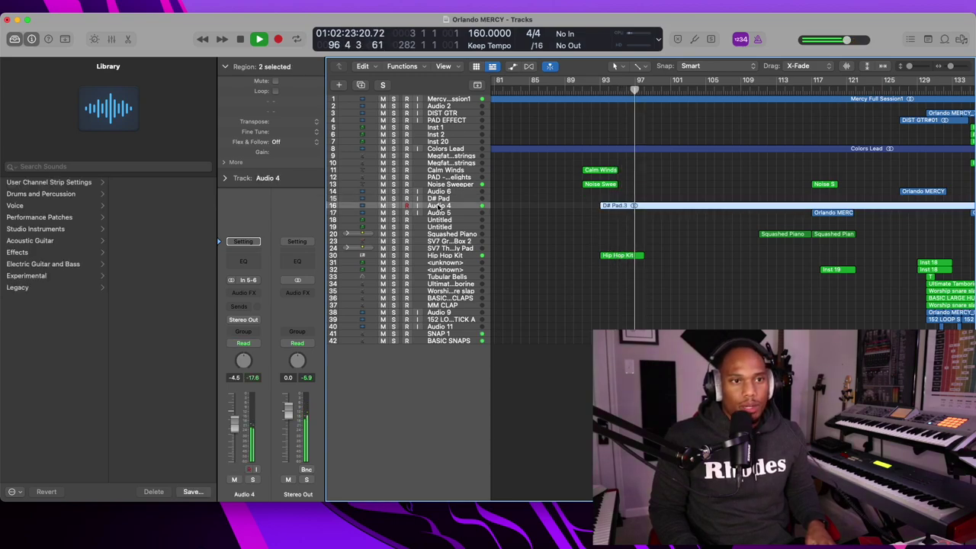
click(392, 207)
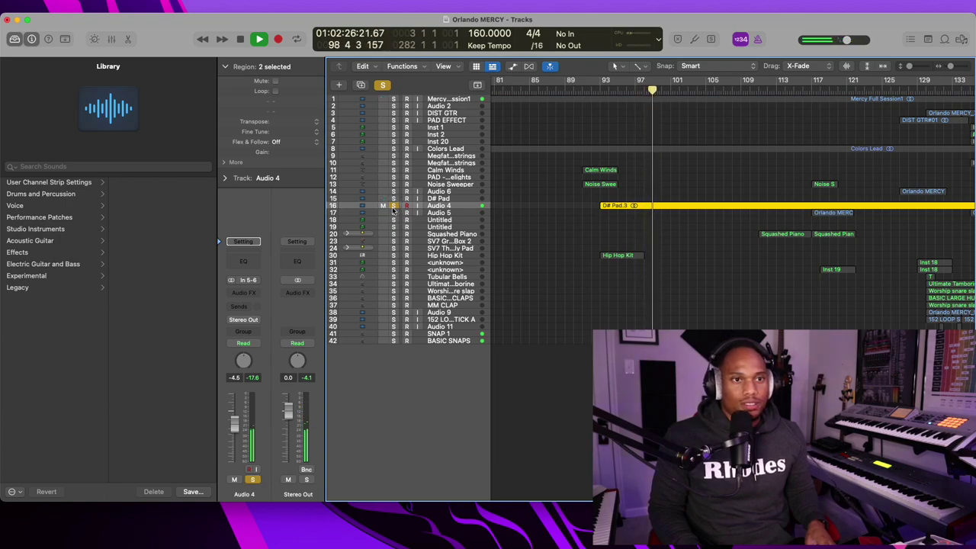
End the Audio 4 solo and audition the passage from bar 116 with the Mercy Full Session track temporarily muted
click(392, 207)
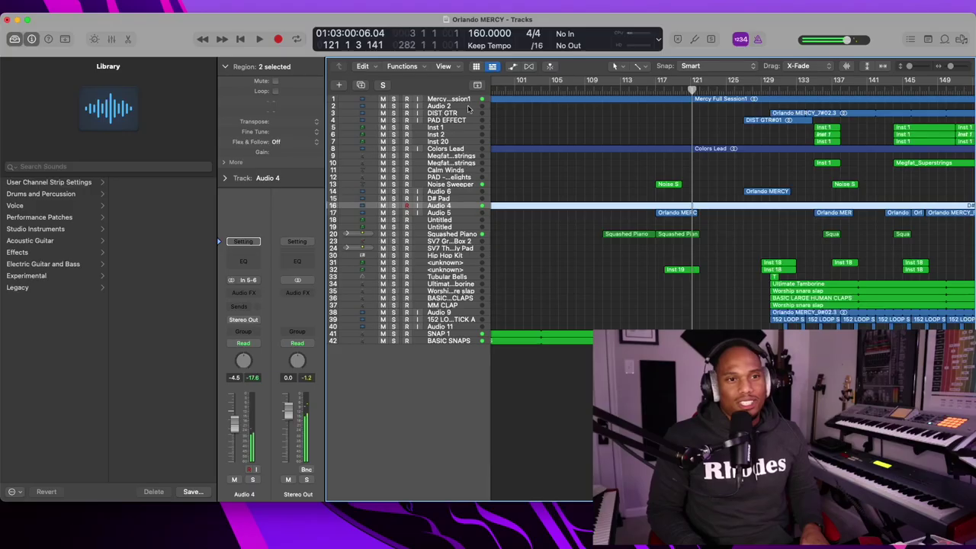
click(649, 90)
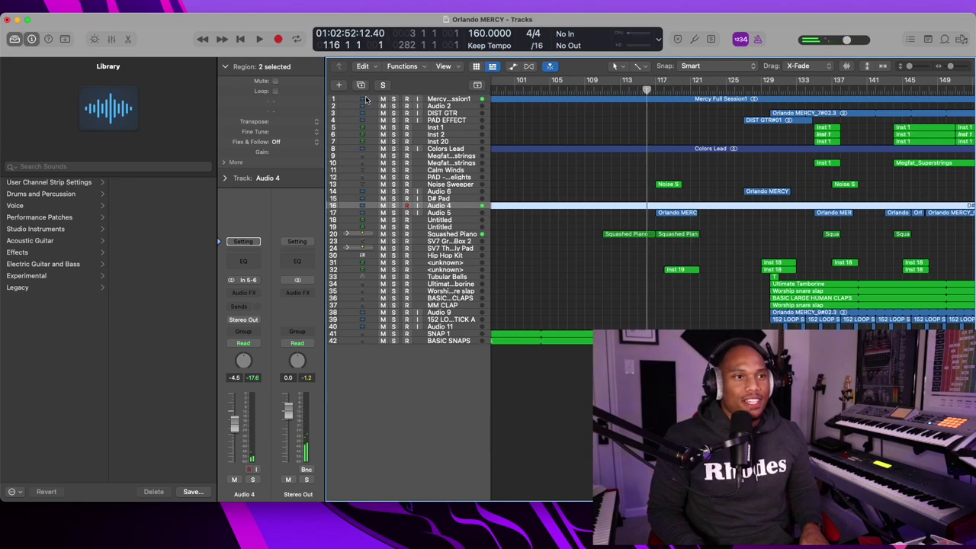
click(384, 99)
key(space)
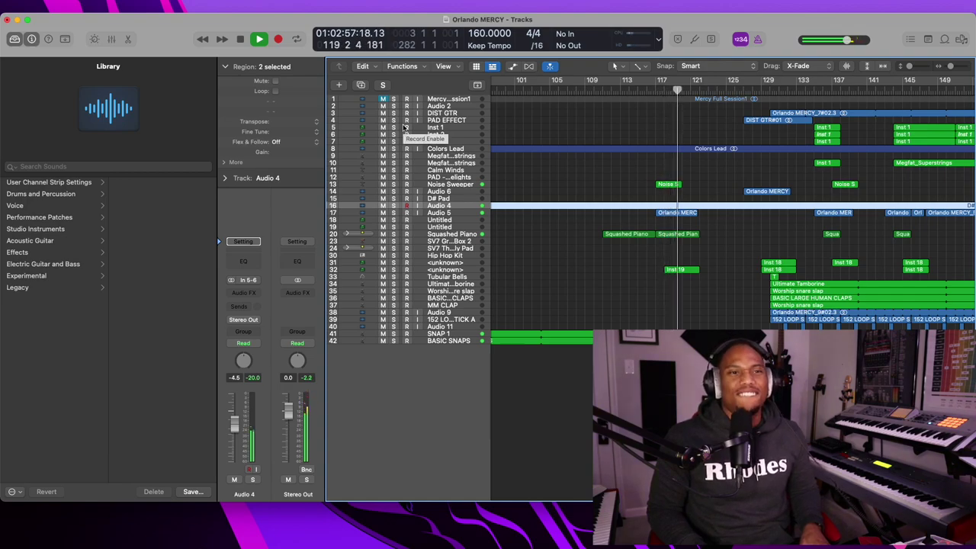
key(space)
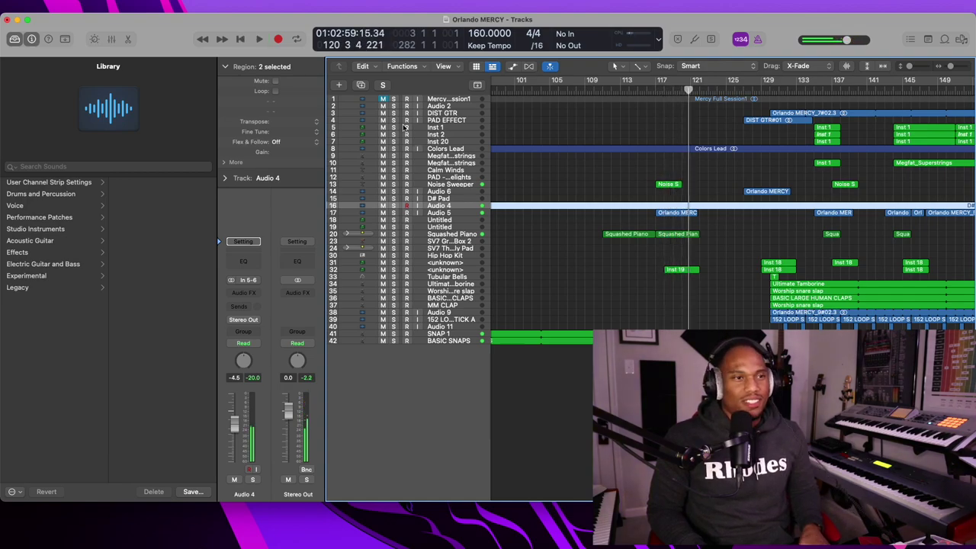
click(384, 99)
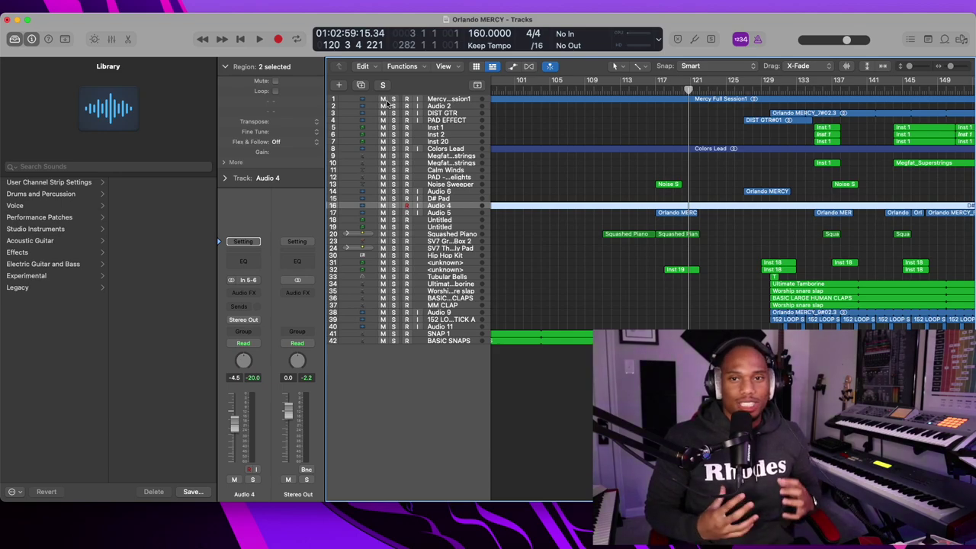
Play on from bar 120 to bar 141, then mute the Mercy Full Session track and return the playhead to bar 127
key(space)
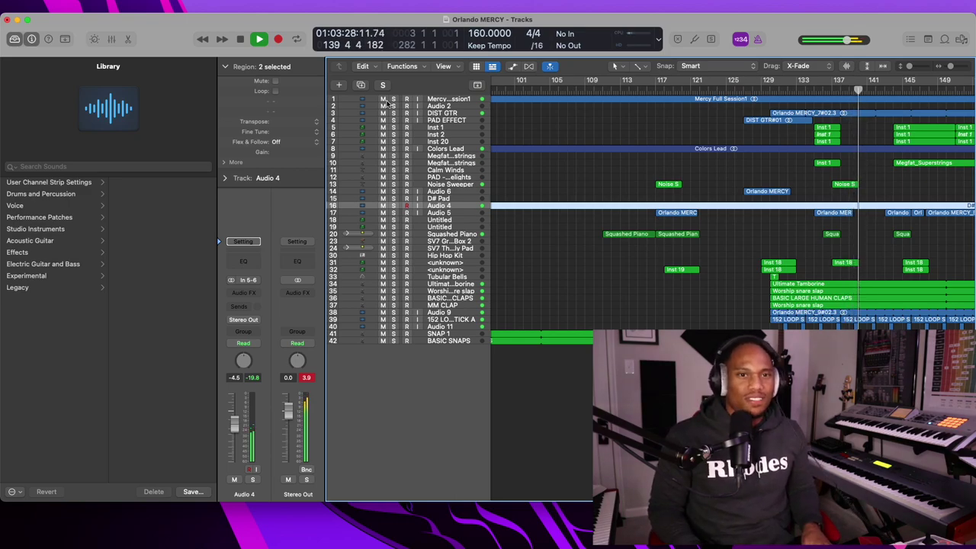
key(space)
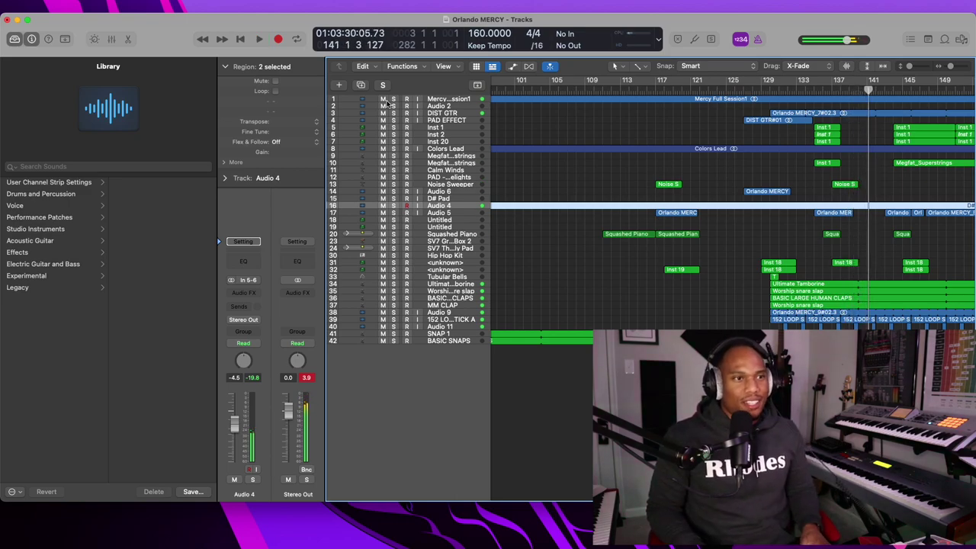
click(383, 99)
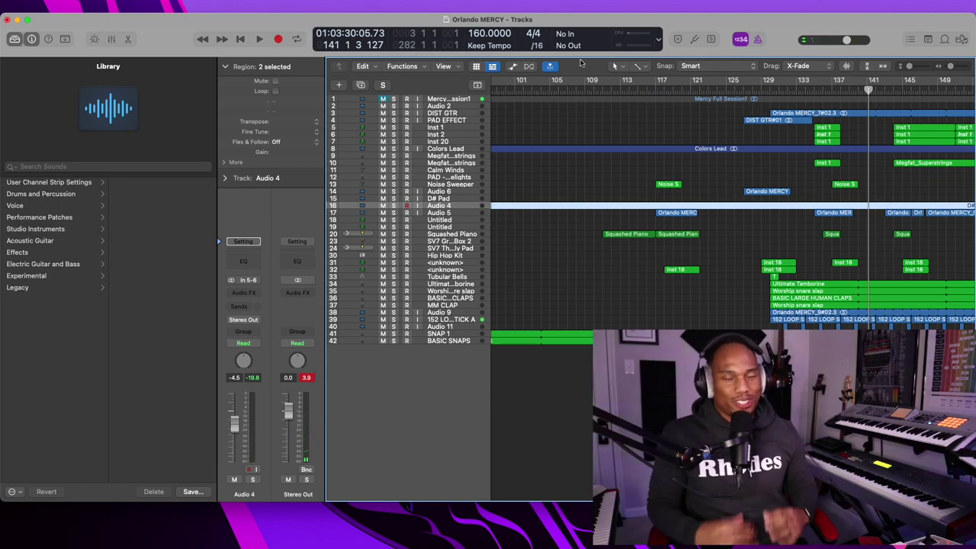
click(745, 92)
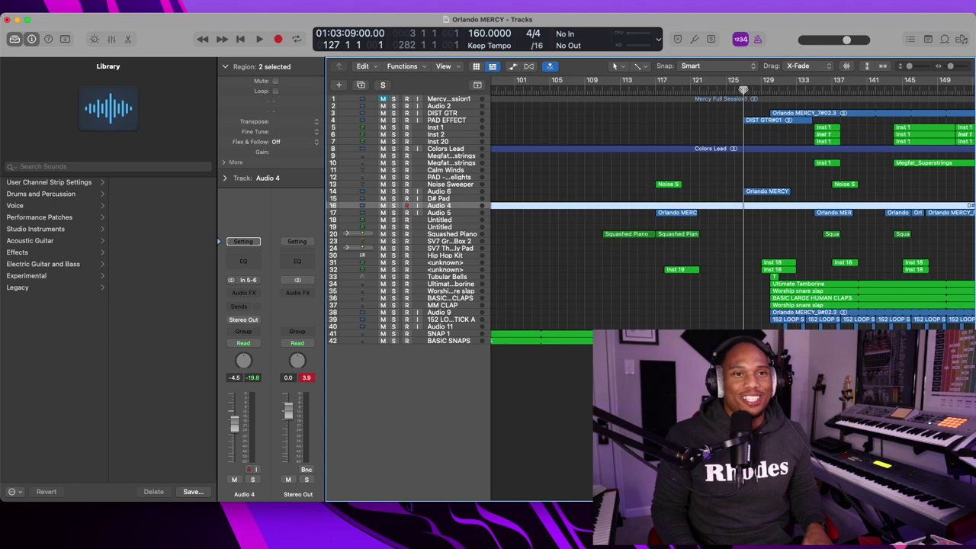
Enlarge the track height and audition DIST GTR by soloing and unsoloing it during playback from bar 127, then stop
drag(910, 67, 913, 66)
scroll(744, 155, down, 1)
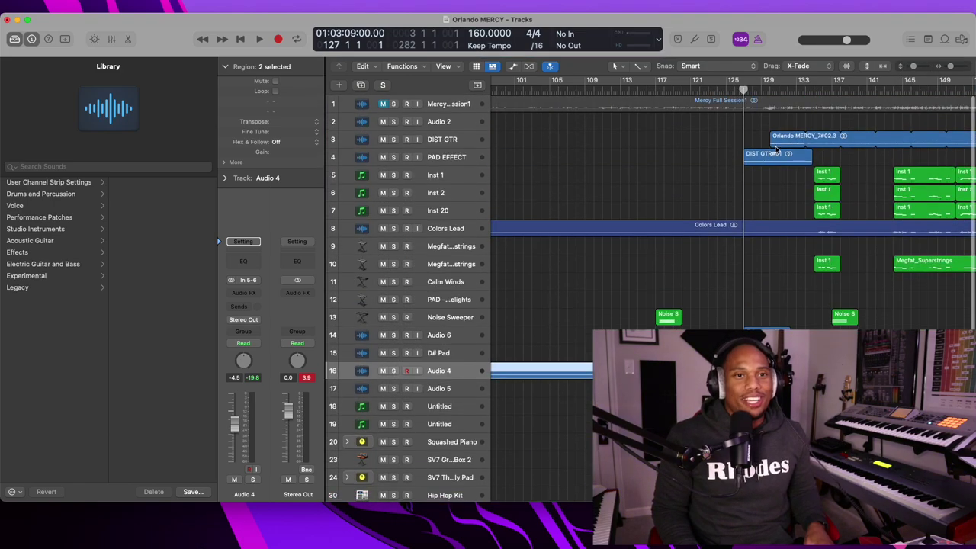
key(space)
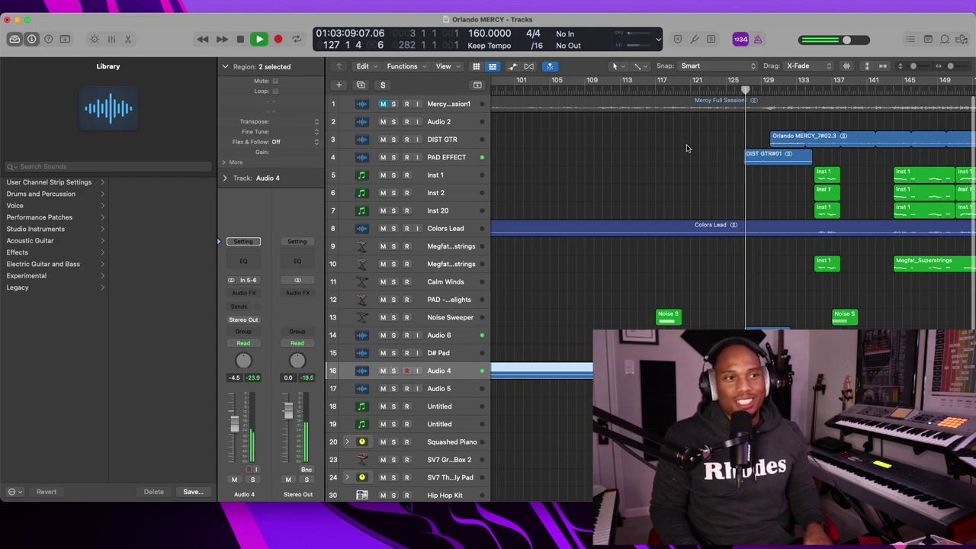
click(394, 139)
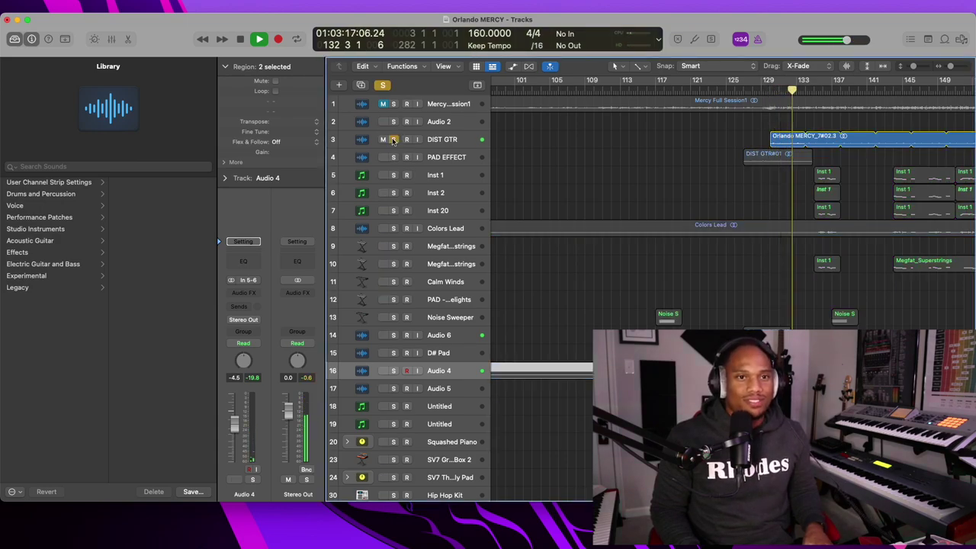
click(394, 140)
key(space)
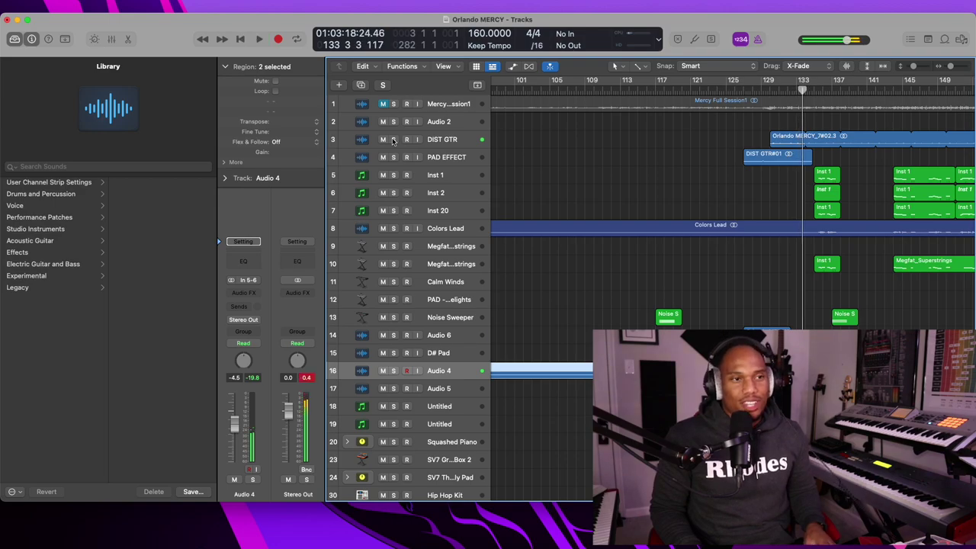
Audition the Colors Lead track in solo from bar 133, then stop and unsolo it
scroll(424, 133, down, 2)
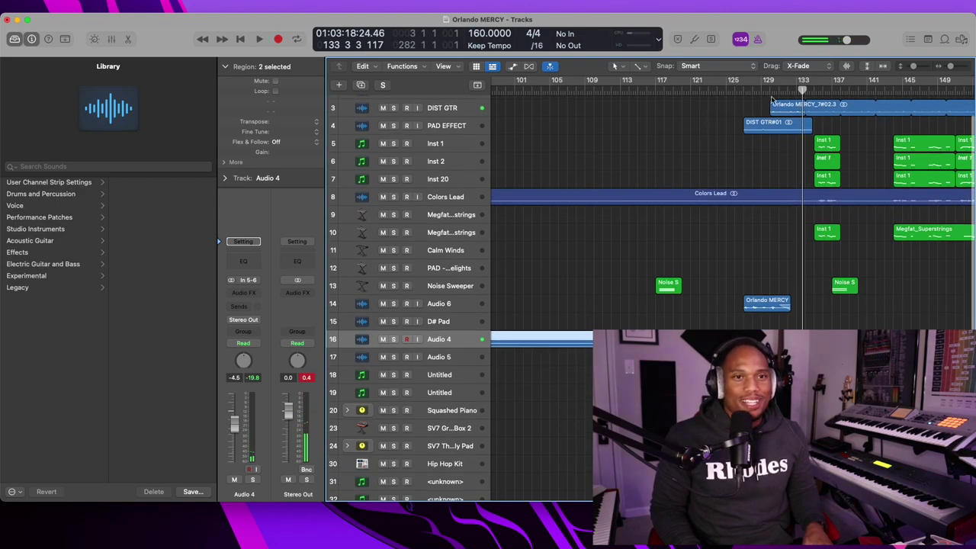
scroll(763, 134, down, 1)
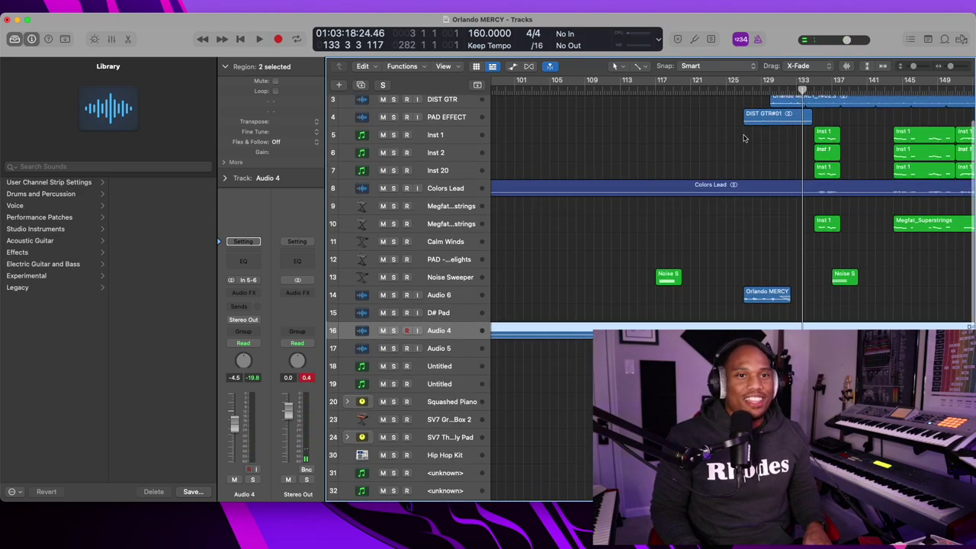
click(393, 188)
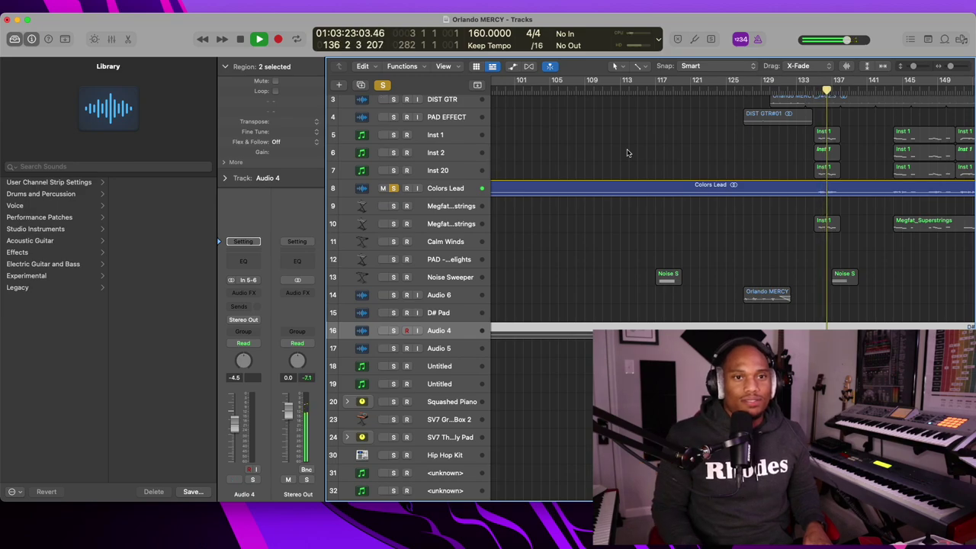
key(space)
click(394, 189)
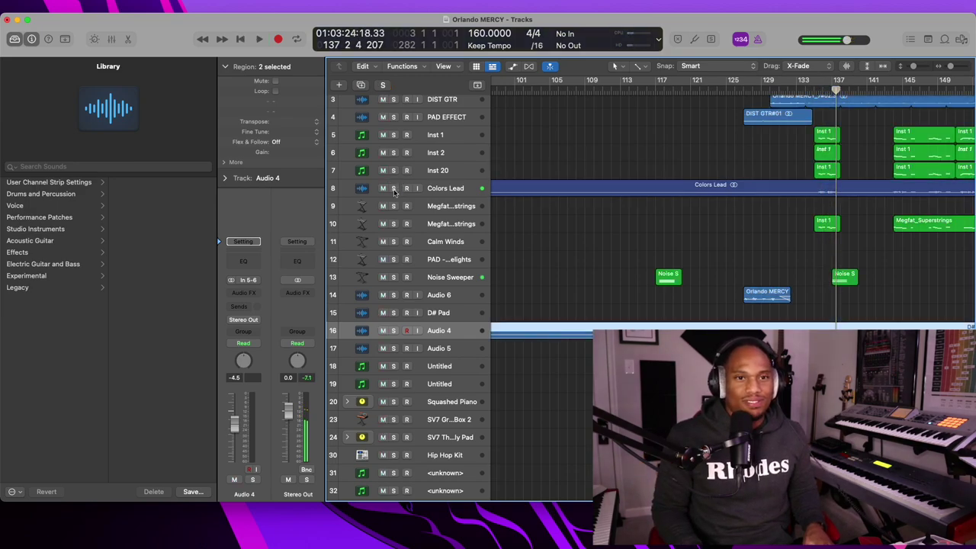
Audition the Megfat strings on track 10 in solo from bar 135, adding Colors Lead to the solo, then clear all solos
click(392, 224)
click(815, 88)
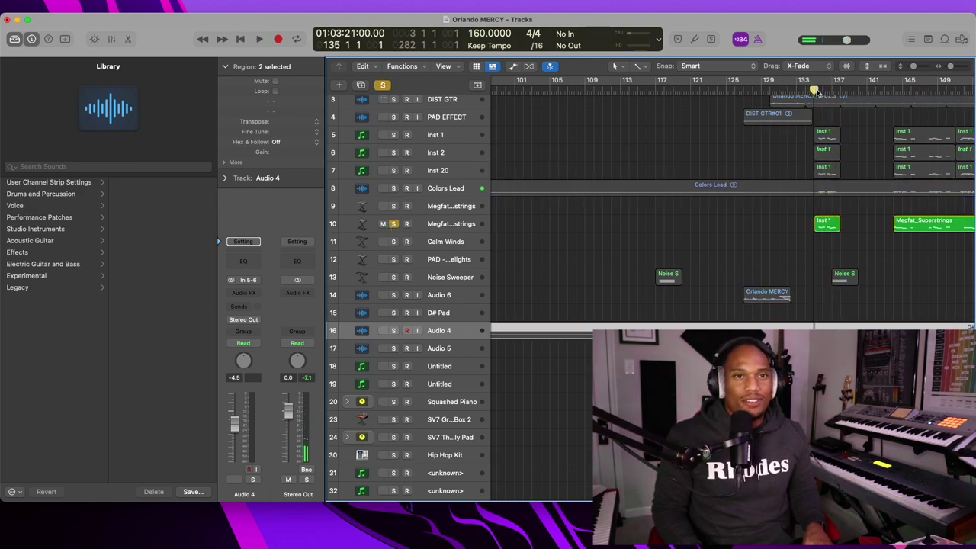
key(space)
click(394, 189)
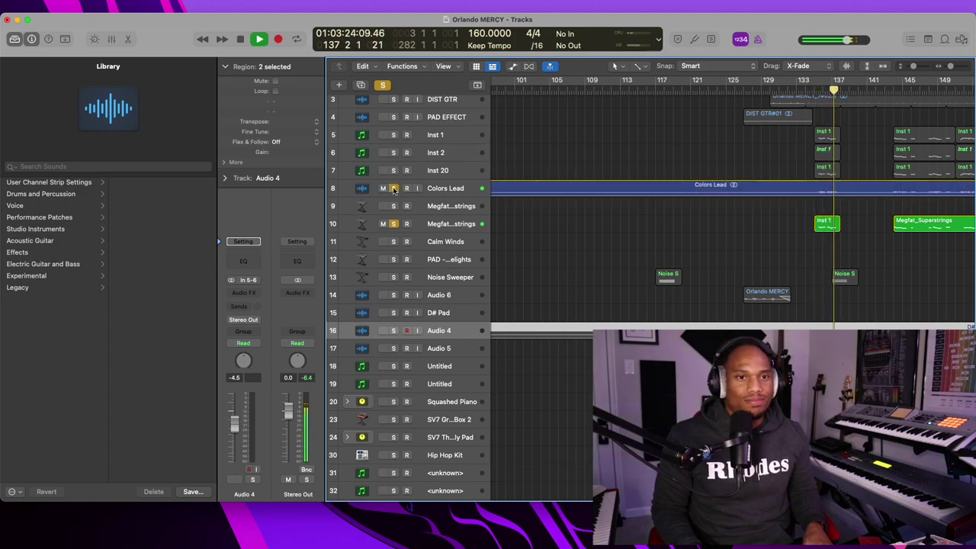
key(space)
click(380, 85)
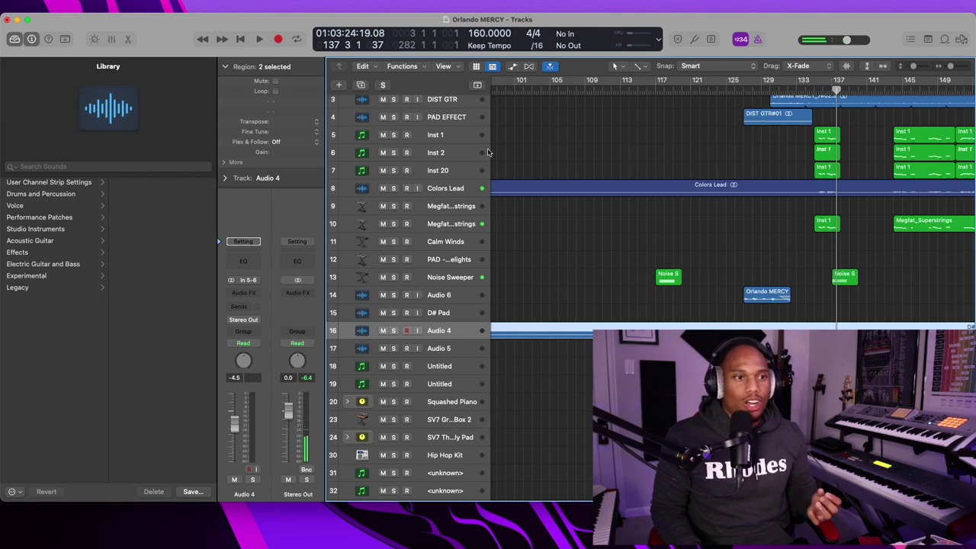
Select the Audio 6 track and audition its region from bar 127, briefly soloing it, then stop
scroll(531, 220, down, 6)
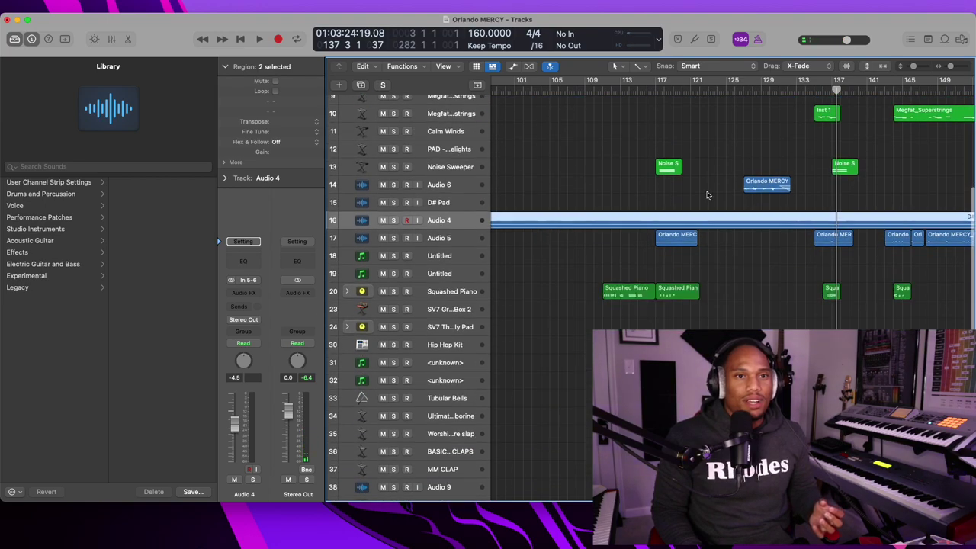
click(443, 190)
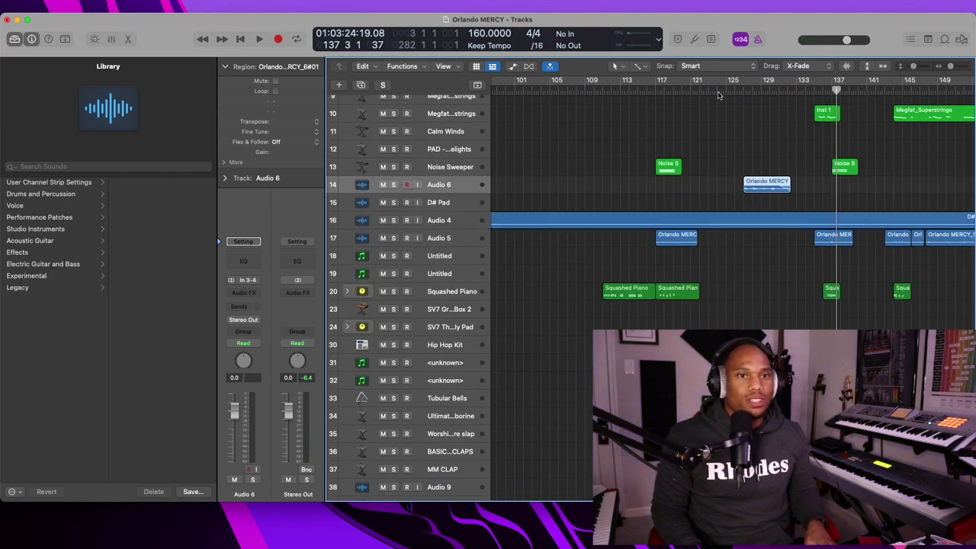
click(743, 90)
key(space)
click(393, 185)
click(393, 185)
scroll(632, 303, down, 7)
key(space)
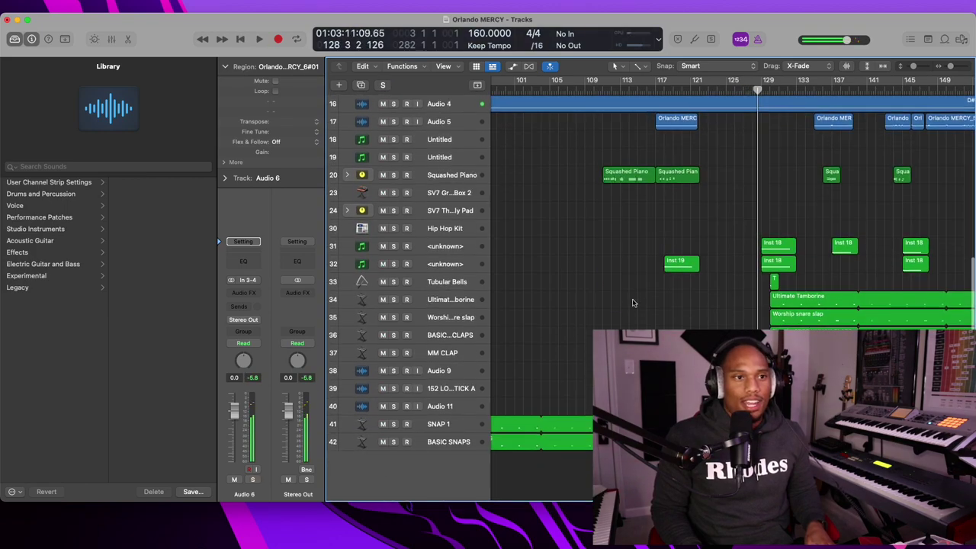
Audition the soloed percussion tracks 34 to 42 with the track headers widened to show level meters, then stop and clear the solos
click(530, 282)
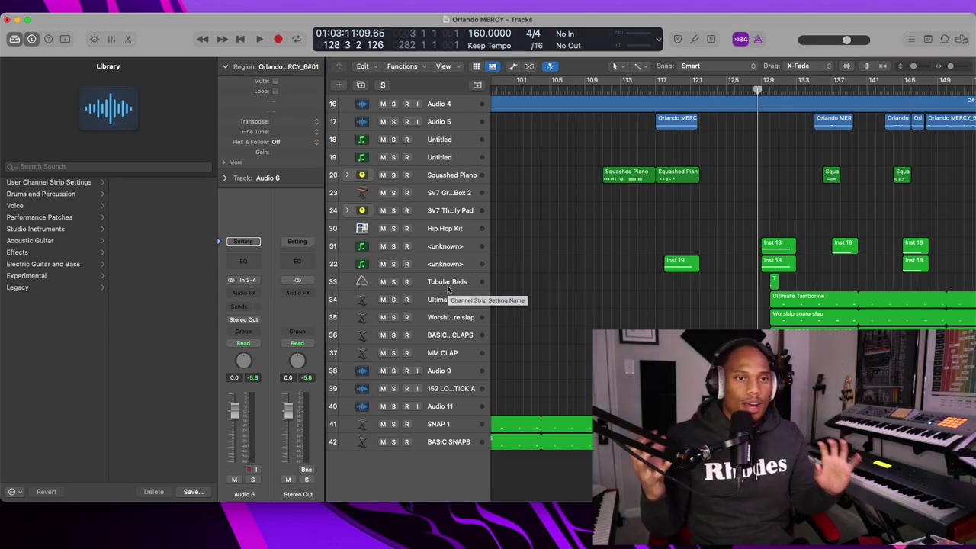
drag(394, 299, 394, 442)
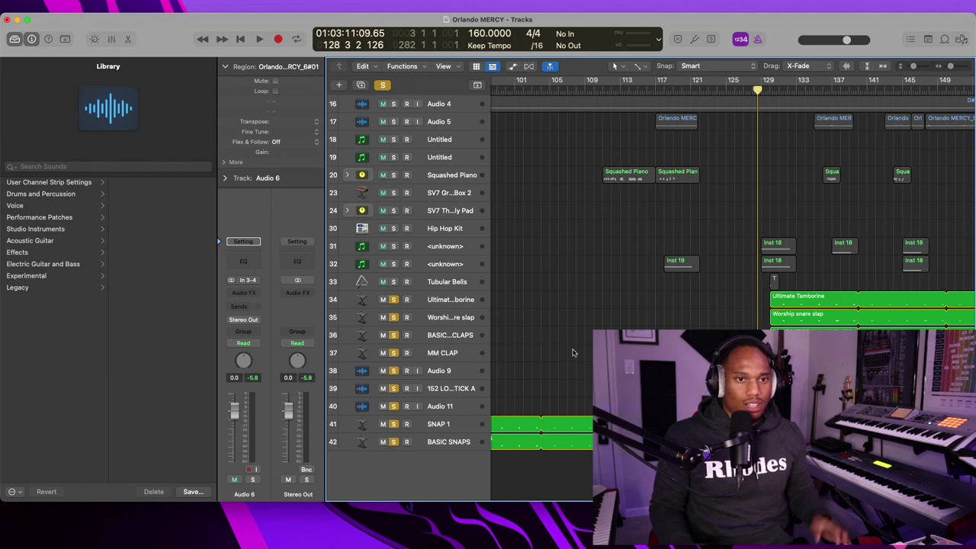
key(space)
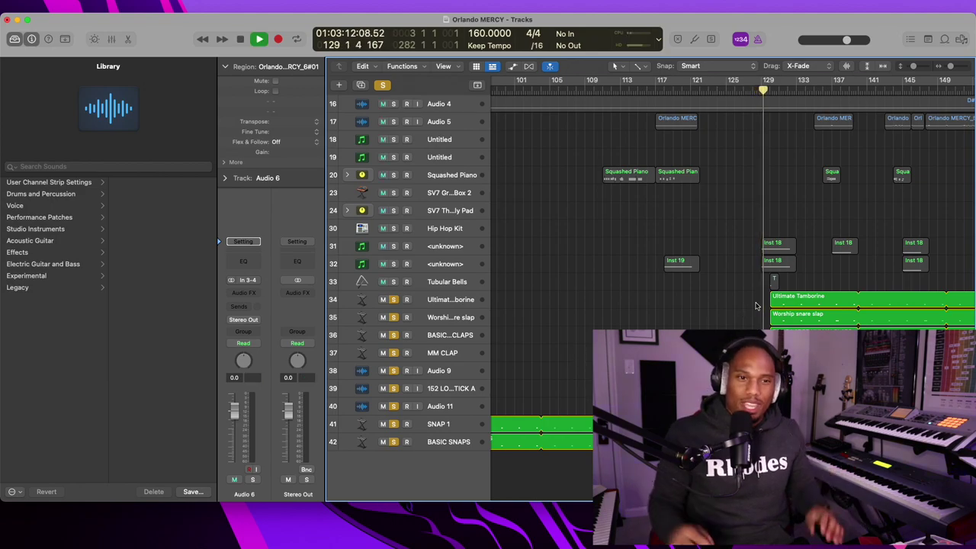
scroll(751, 309, right, 5)
scroll(756, 305, left, 3)
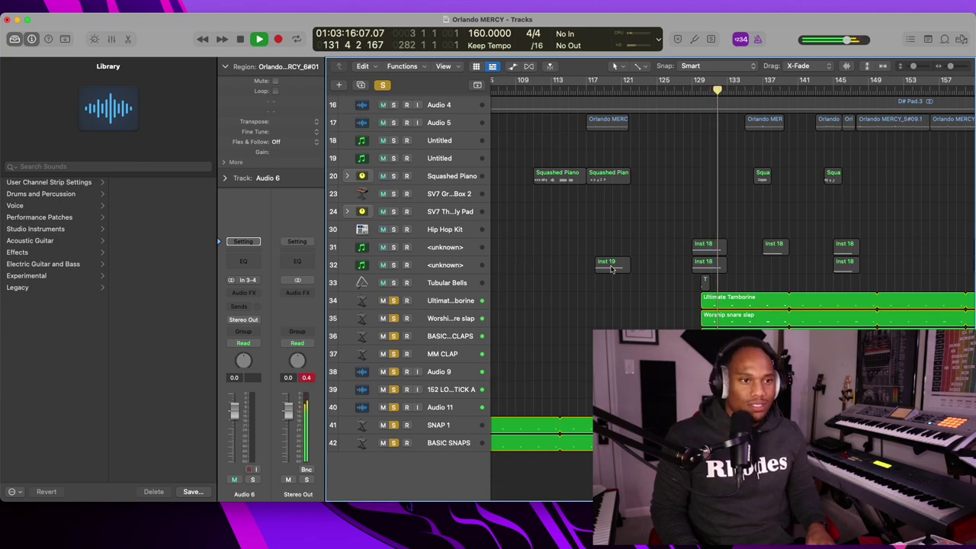
drag(488, 236, 536, 234)
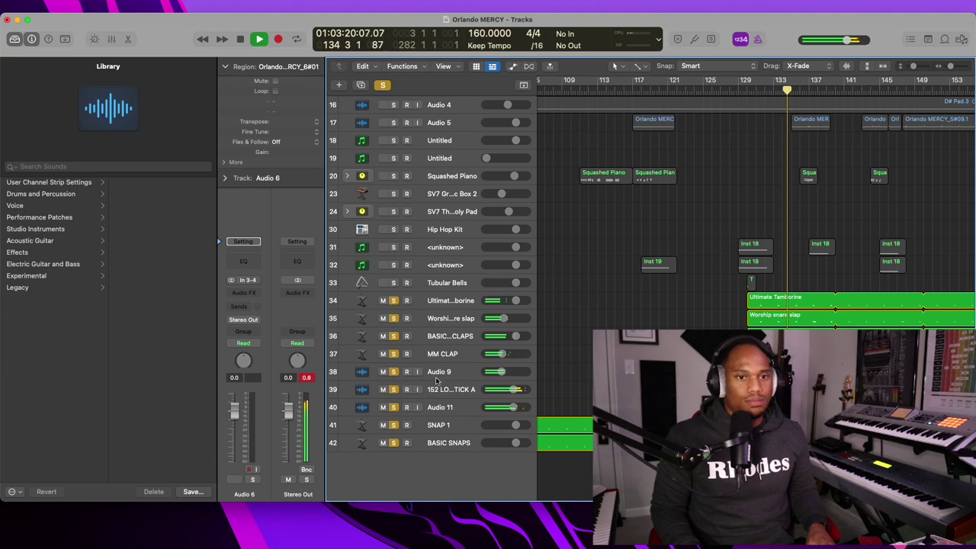
key(space)
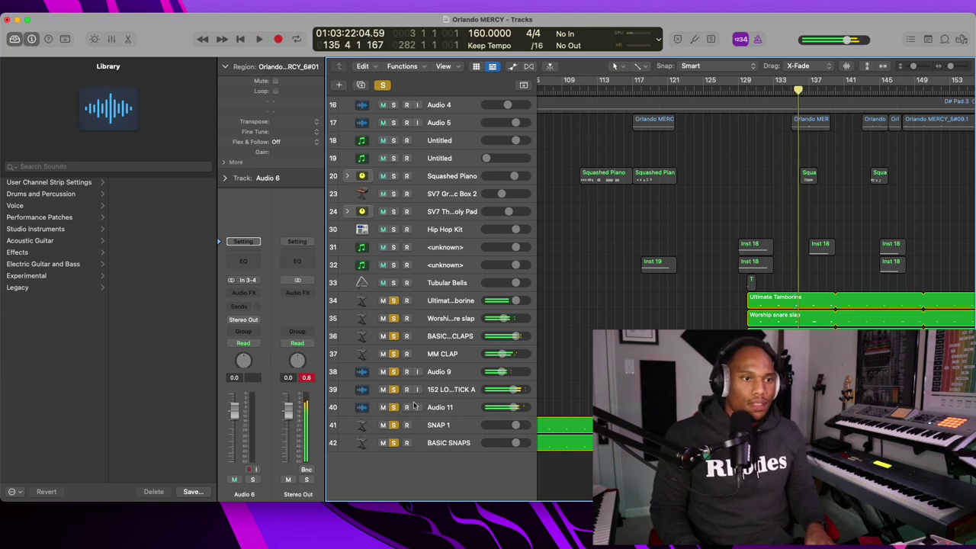
click(383, 86)
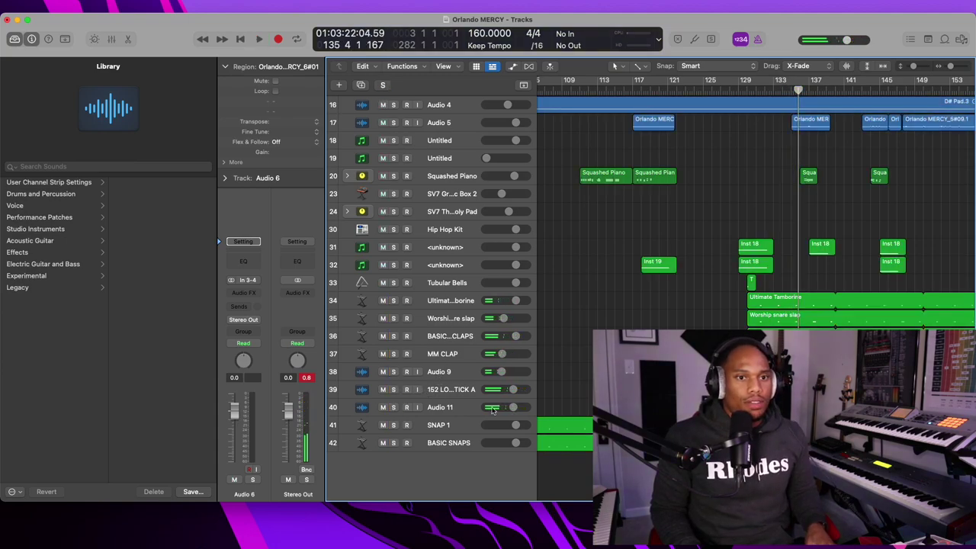
Audition the soloed 152 LOOP STICK A track from about bar 130, switch the solo to Audio 9, then clear all solos
click(393, 391)
click(748, 91)
key(space)
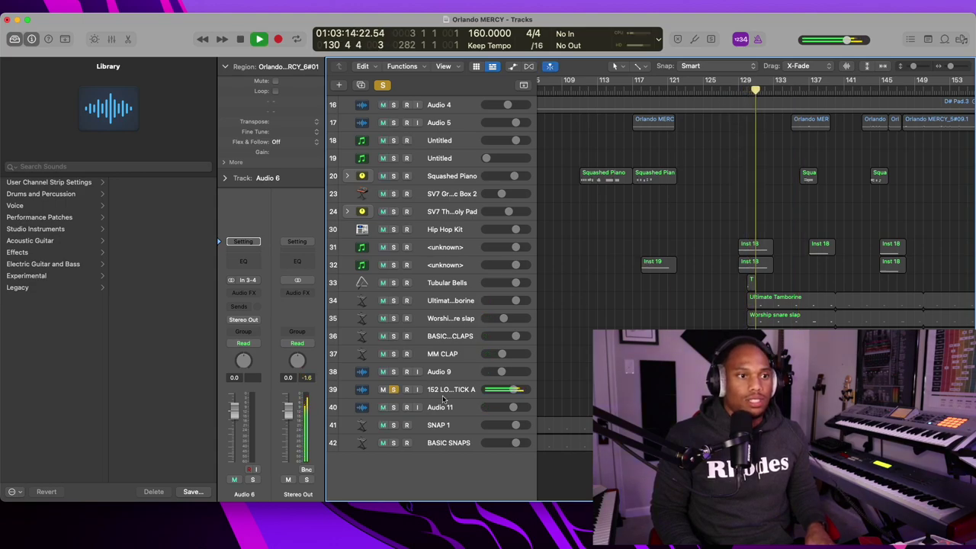
click(393, 372)
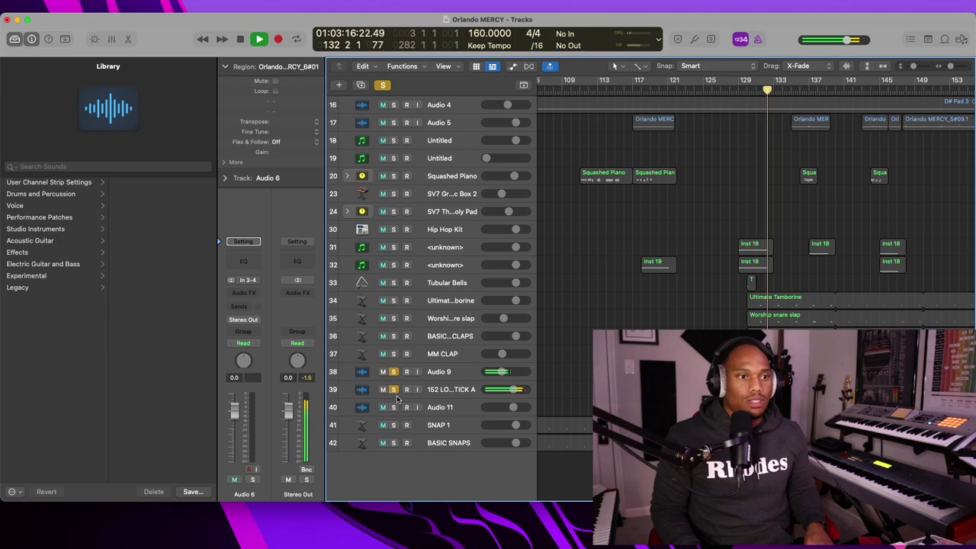
click(394, 389)
click(439, 373)
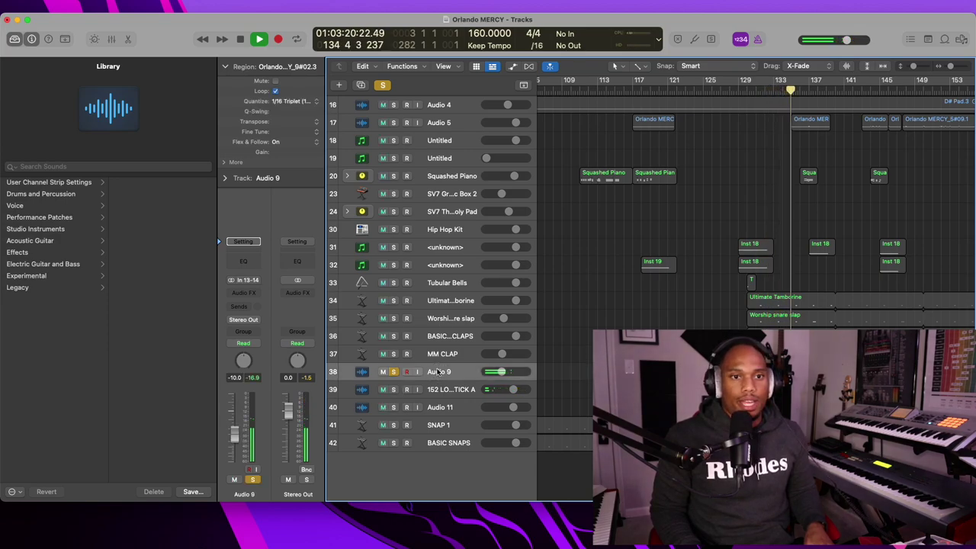
click(382, 85)
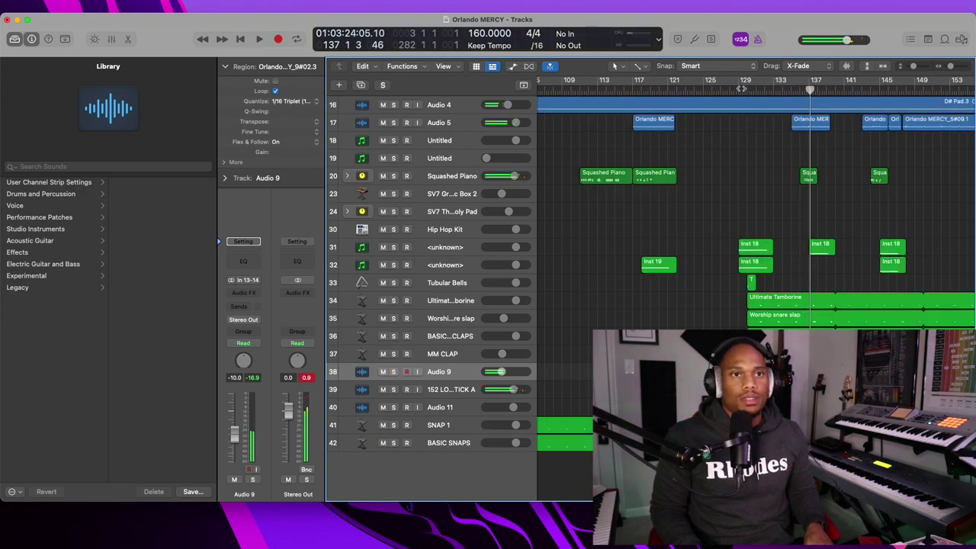
Play the full arrangement from about bar 130 with all tracks fitted in view, muting and unmuting the Mercy Full Session1 track
key(space)
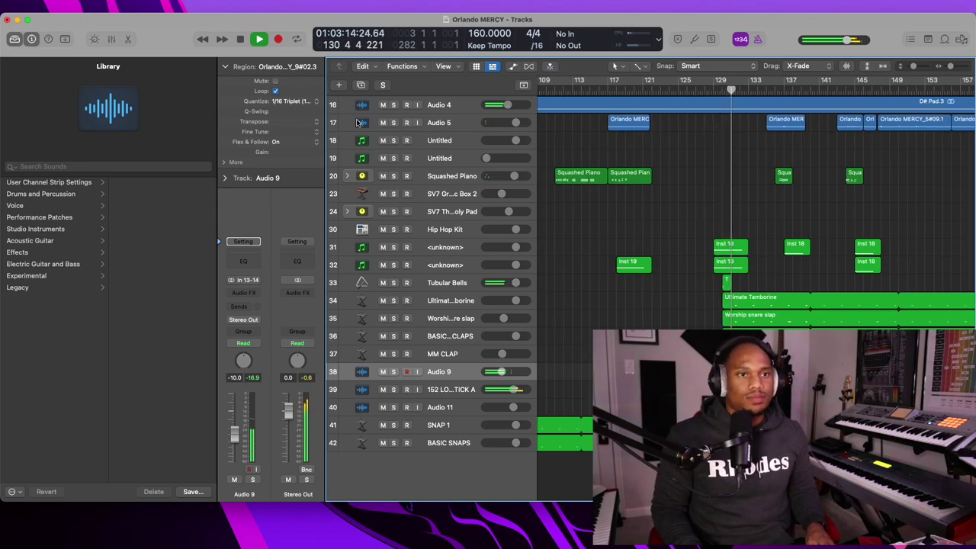
scroll(358, 122, up, 8)
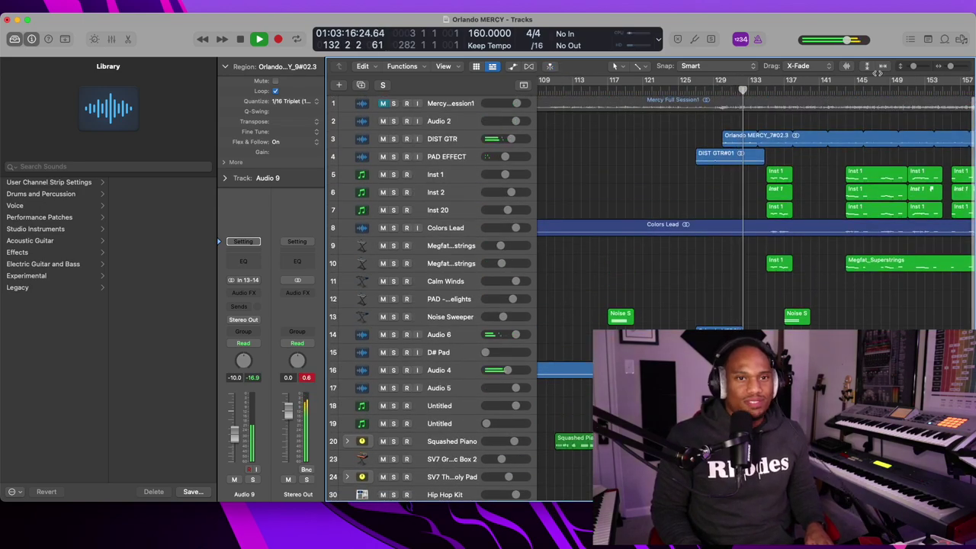
key(super+Up)
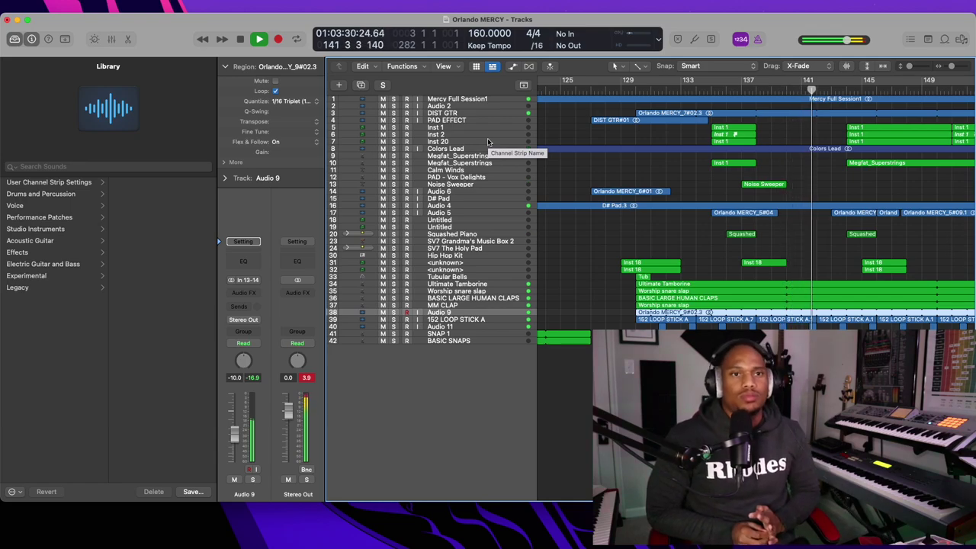
click(383, 100)
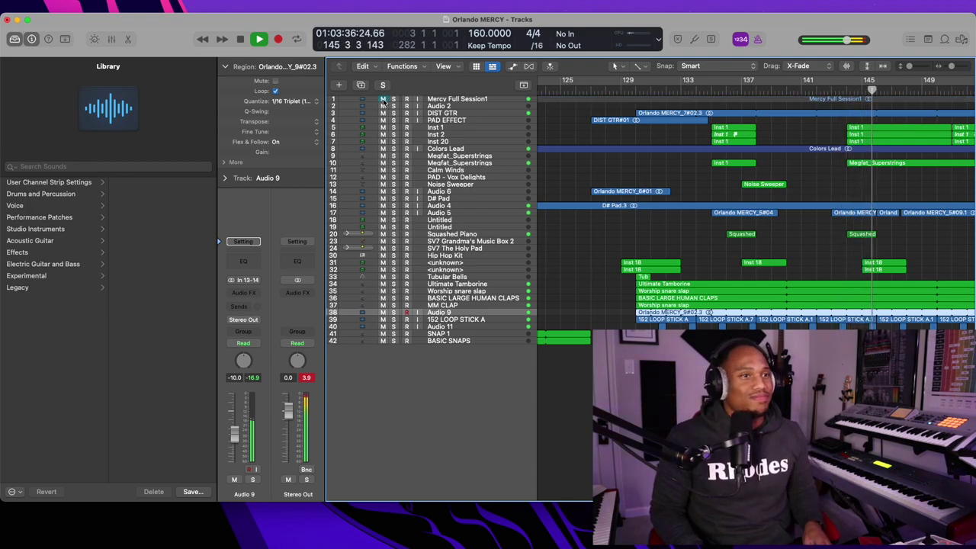
click(383, 100)
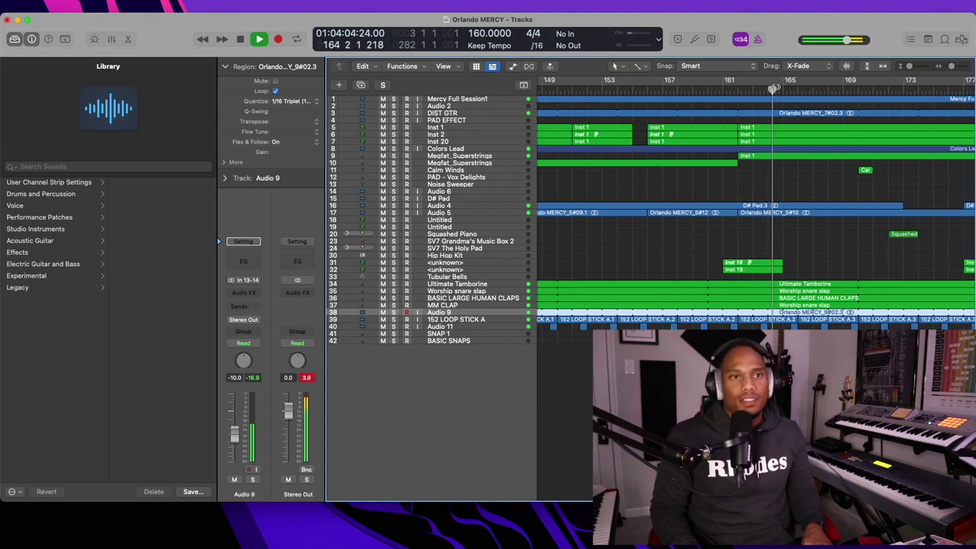
Audition Colors Lead and the Megfat_Superstrings on track 9 in solo from bar 161 with enlarged tracks, then clear the solos
drag(772, 89, 722, 90)
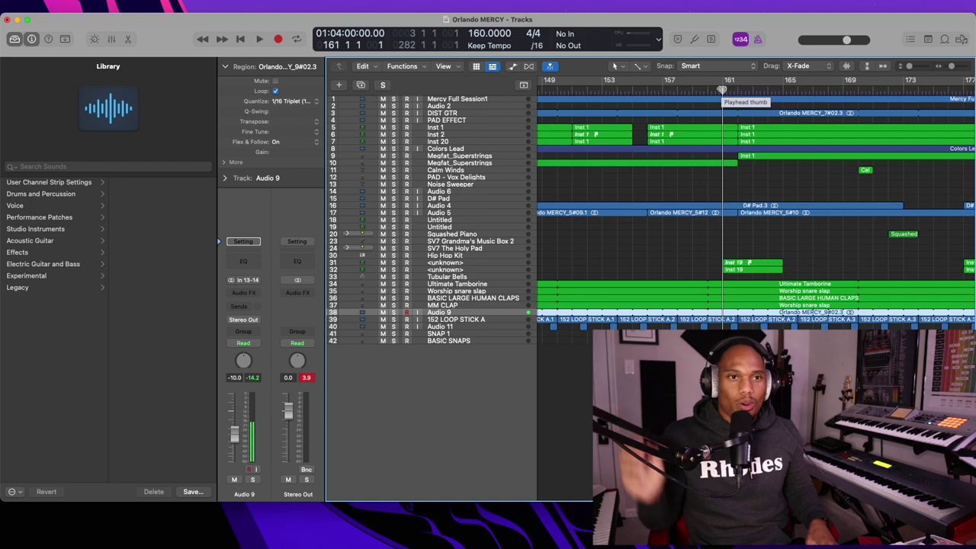
click(923, 69)
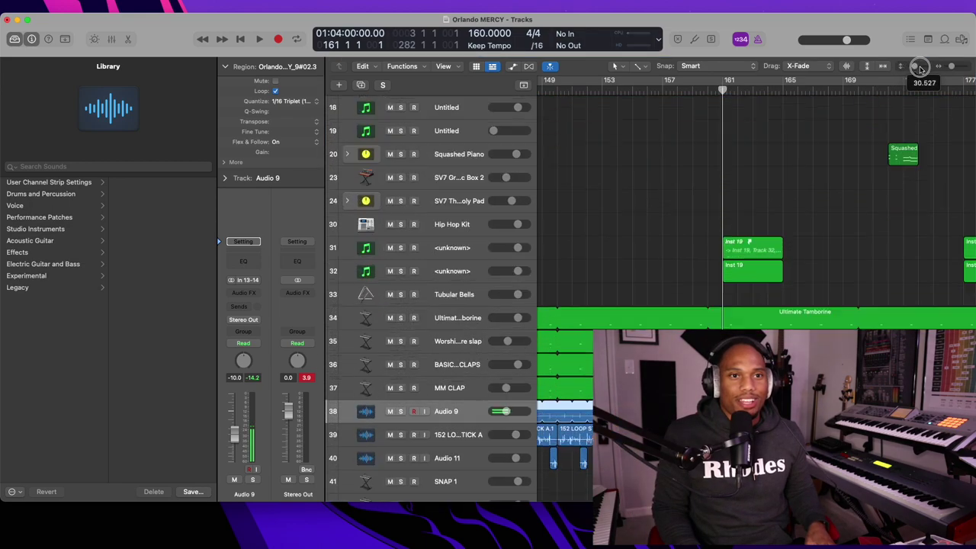
scroll(746, 152, up, 4)
key(space)
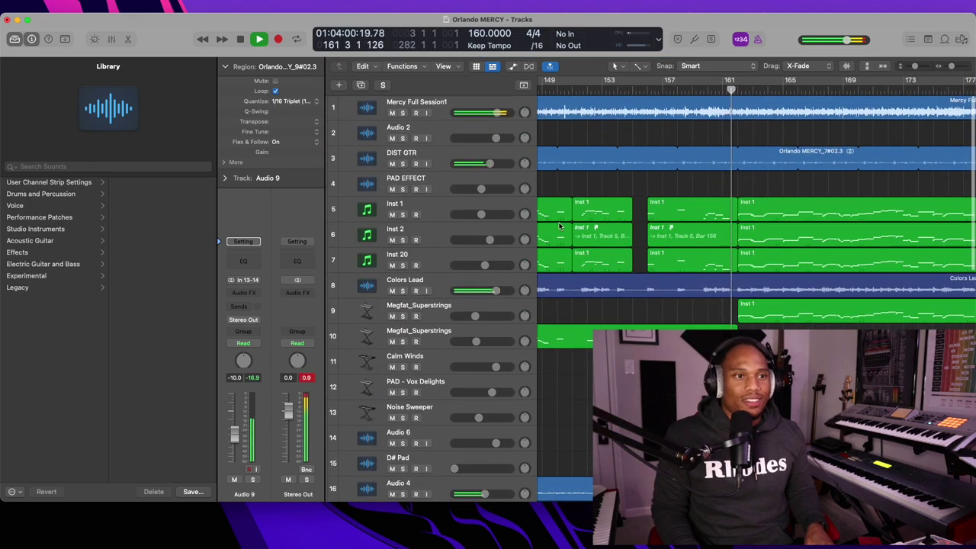
click(403, 291)
click(403, 315)
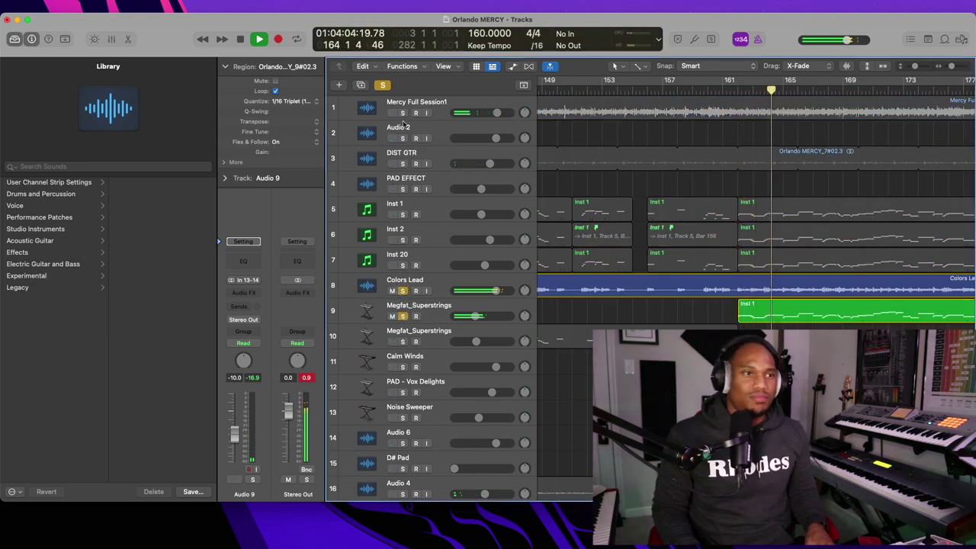
click(383, 85)
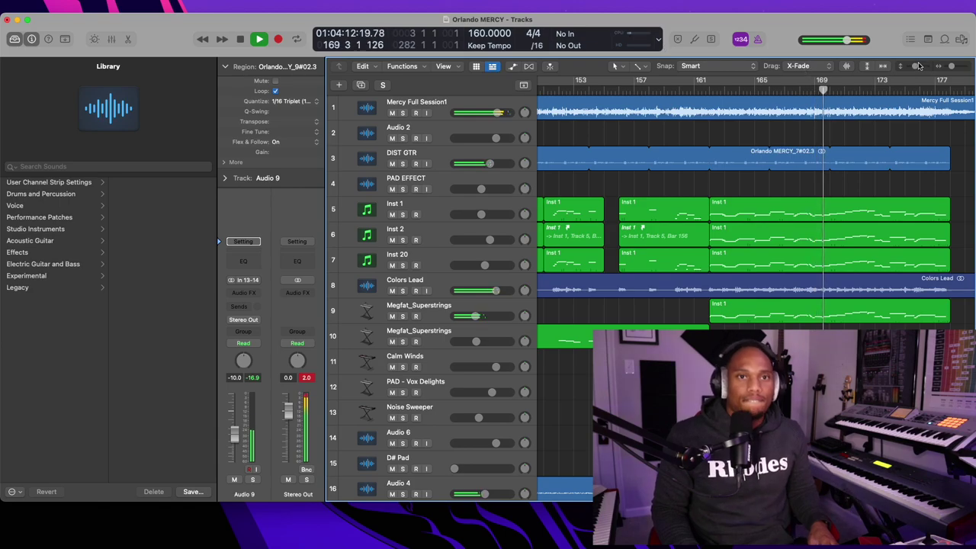
Play on through the change at bar 177 into the Calm Winds and pad section with all tracks shrunk into view
drag(919, 67, 909, 67)
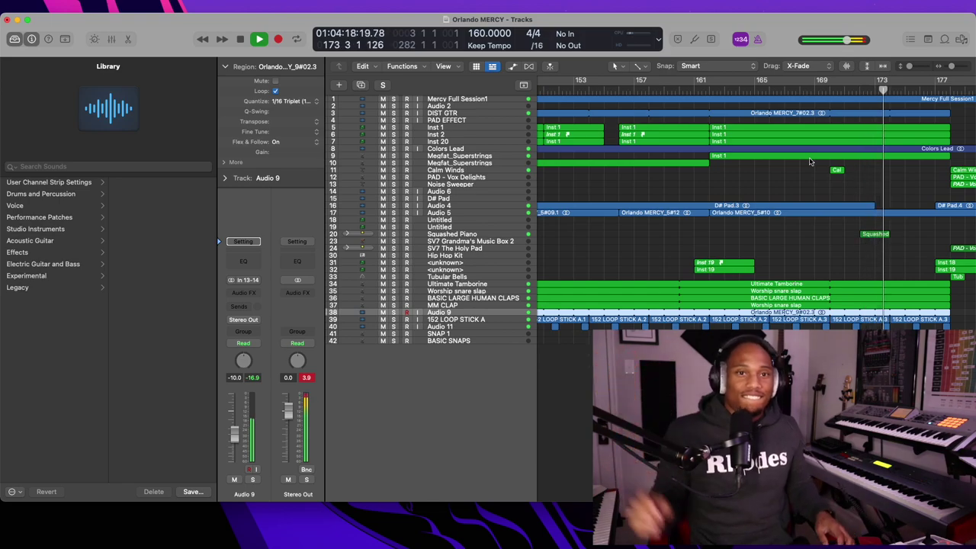
scroll(811, 161, right, 5)
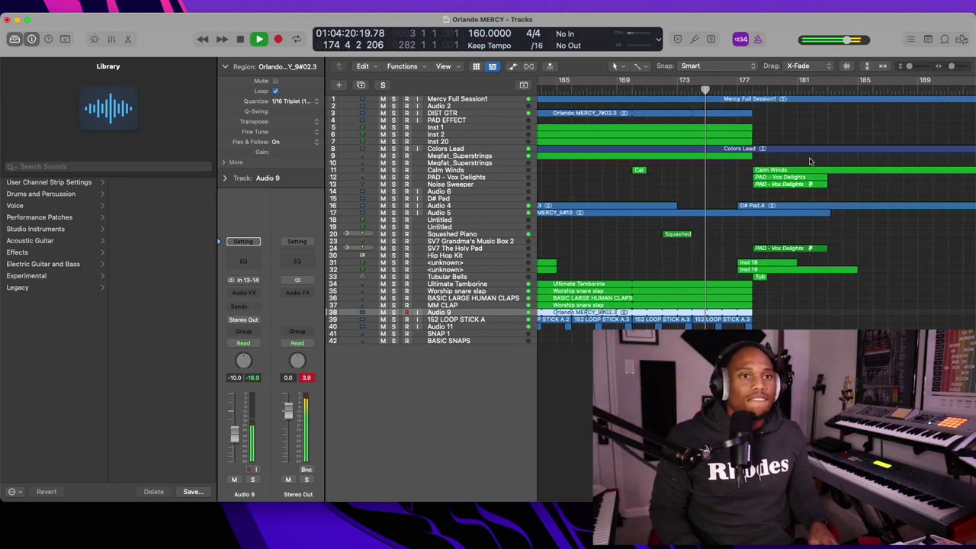
scroll(810, 161, left, 10)
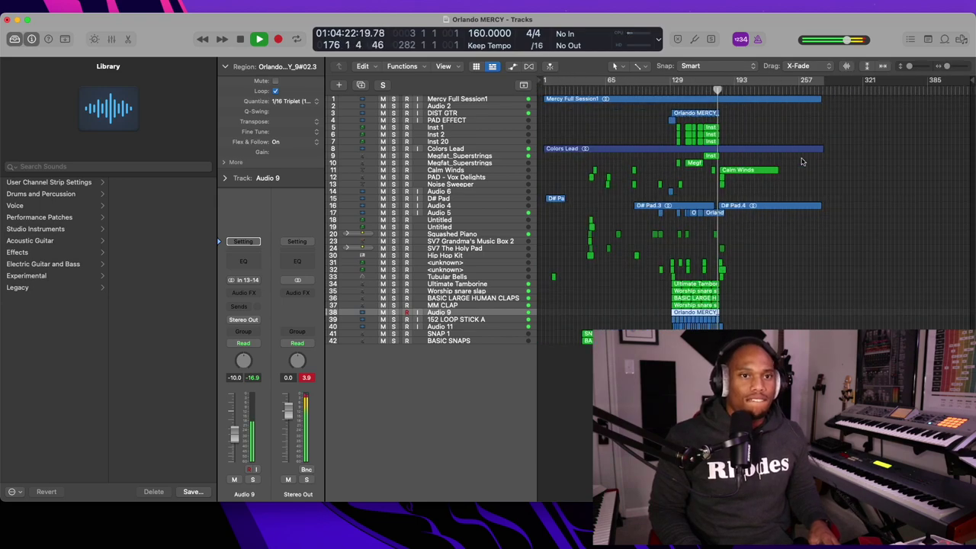
scroll(801, 162, right, 15)
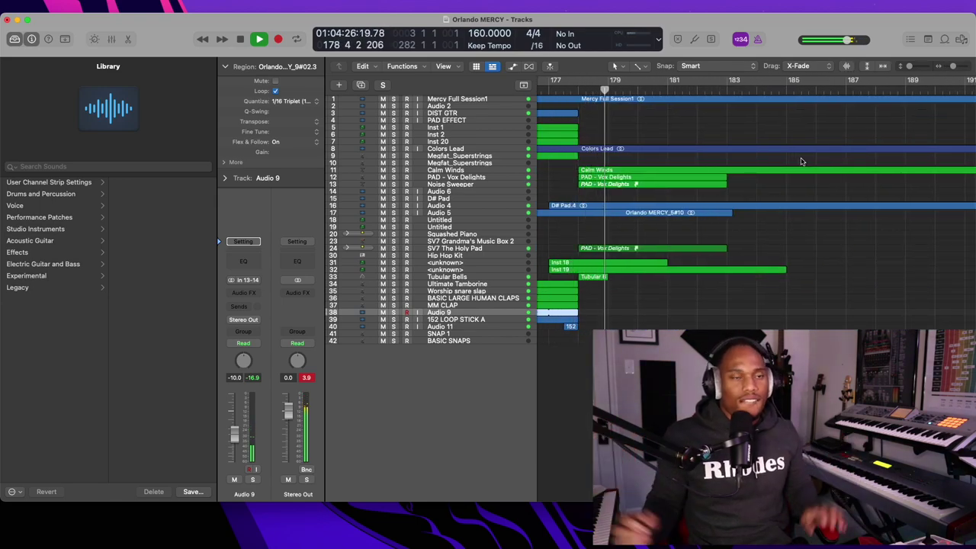
scroll(801, 162, down, 5)
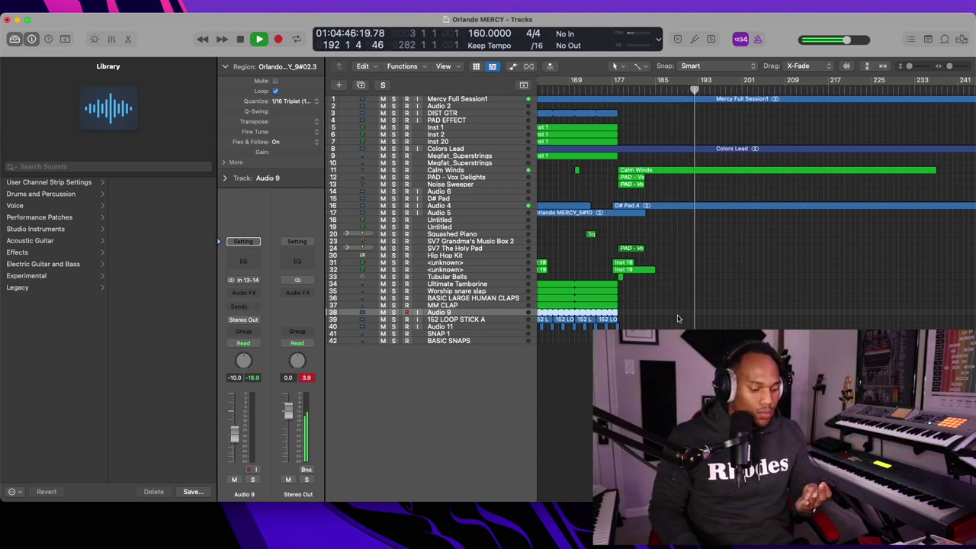
Audition the D# pad on the Audio 4 track in solo, then stop playback and unsolo it
click(393, 206)
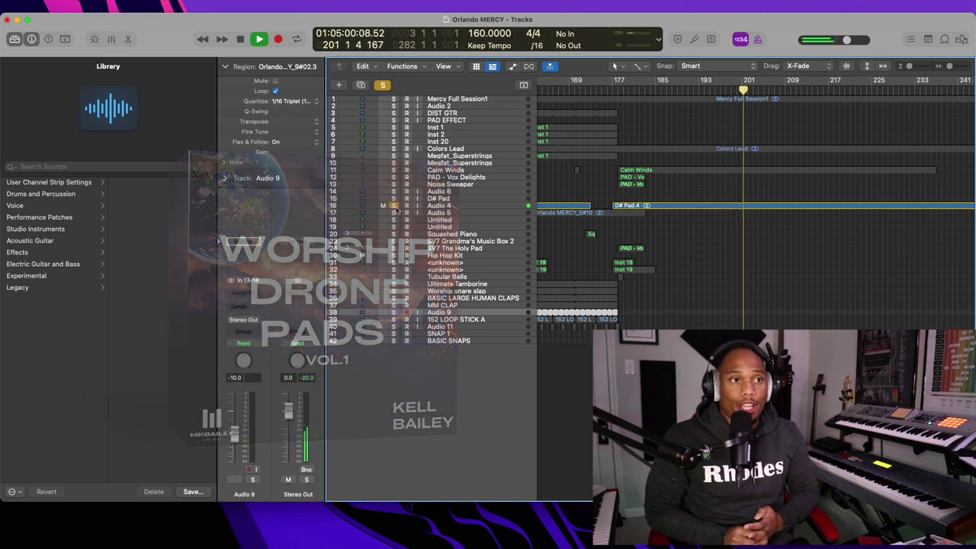
key(space)
click(393, 206)
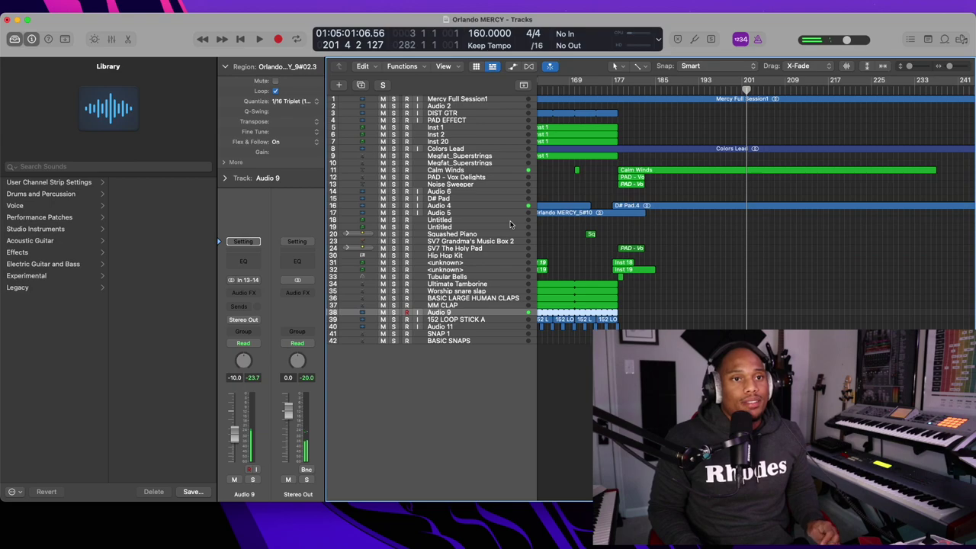